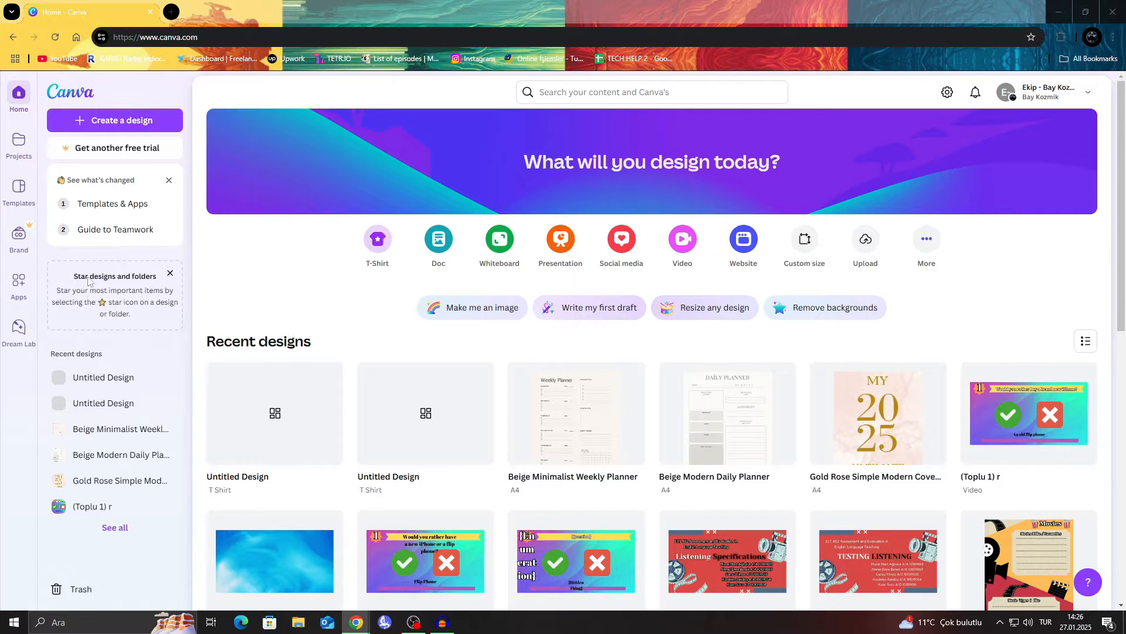
Step: Dismiss the "See what's changed" and "Star designs and folders" cards on the home page
click(169, 181)
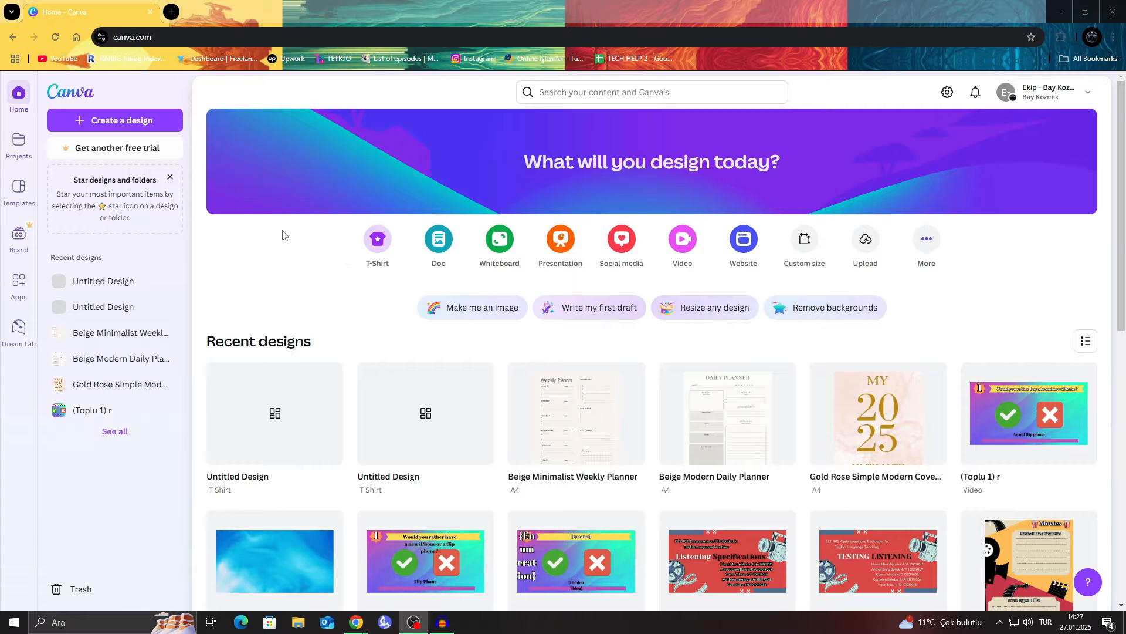
click(171, 177)
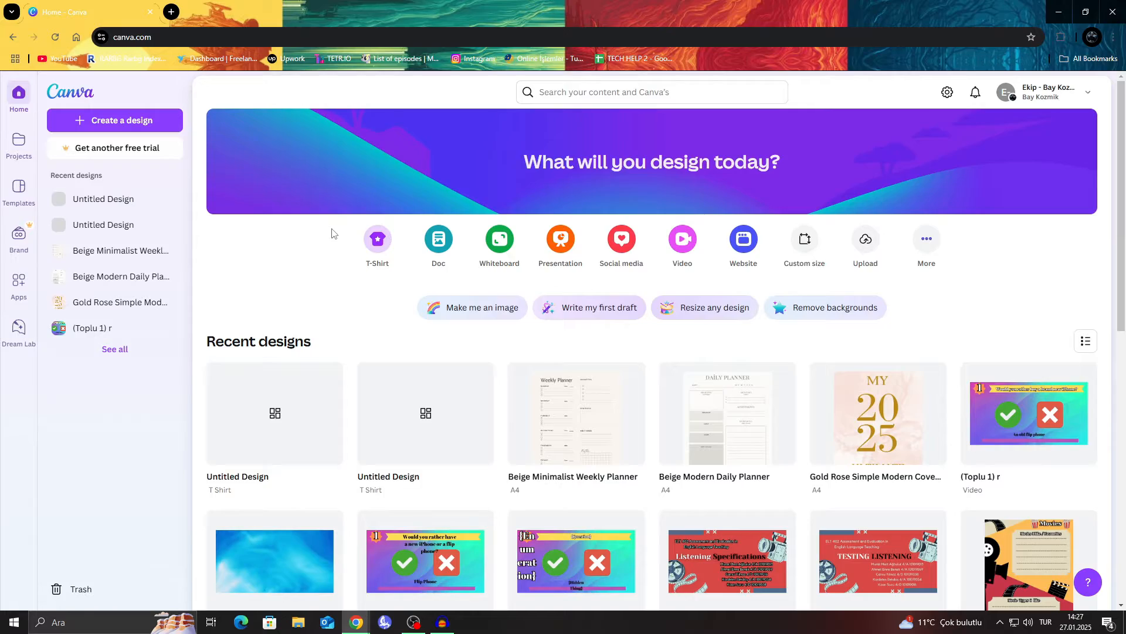
scroll(373, 246, down, 6)
scroll(374, 245, up, 3)
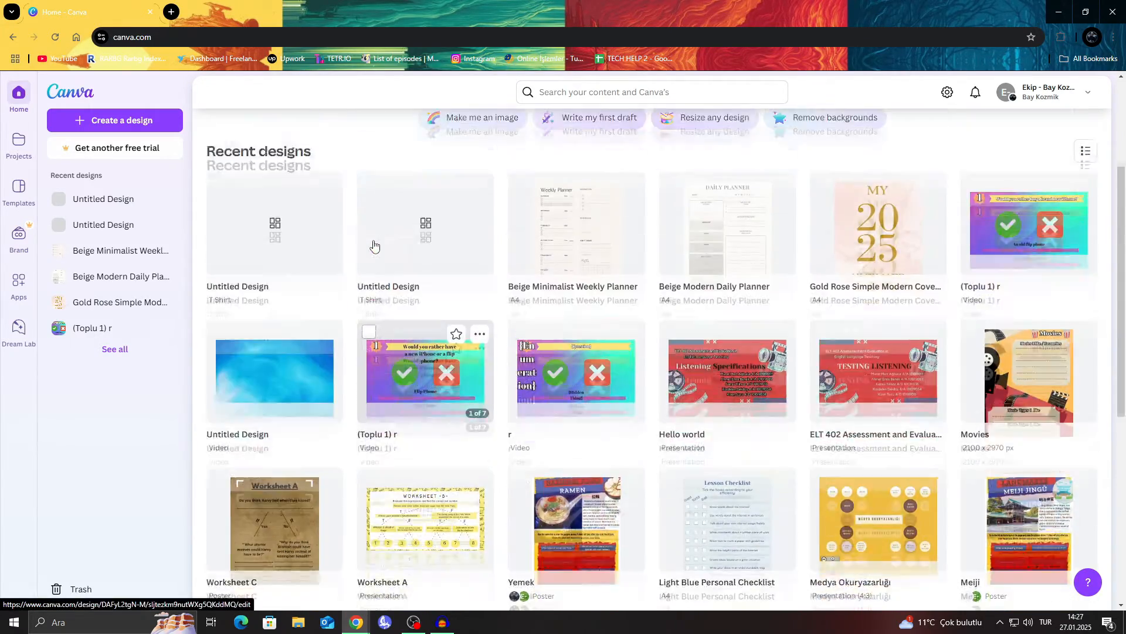
scroll(373, 245, down, 6)
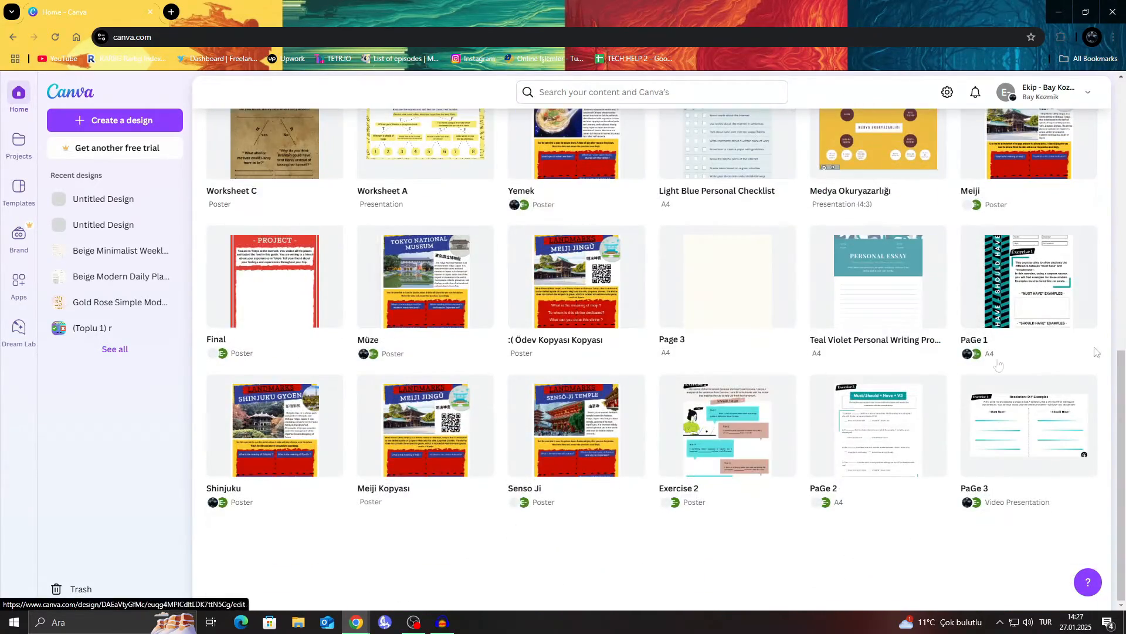
scroll(869, 247, up, 8)
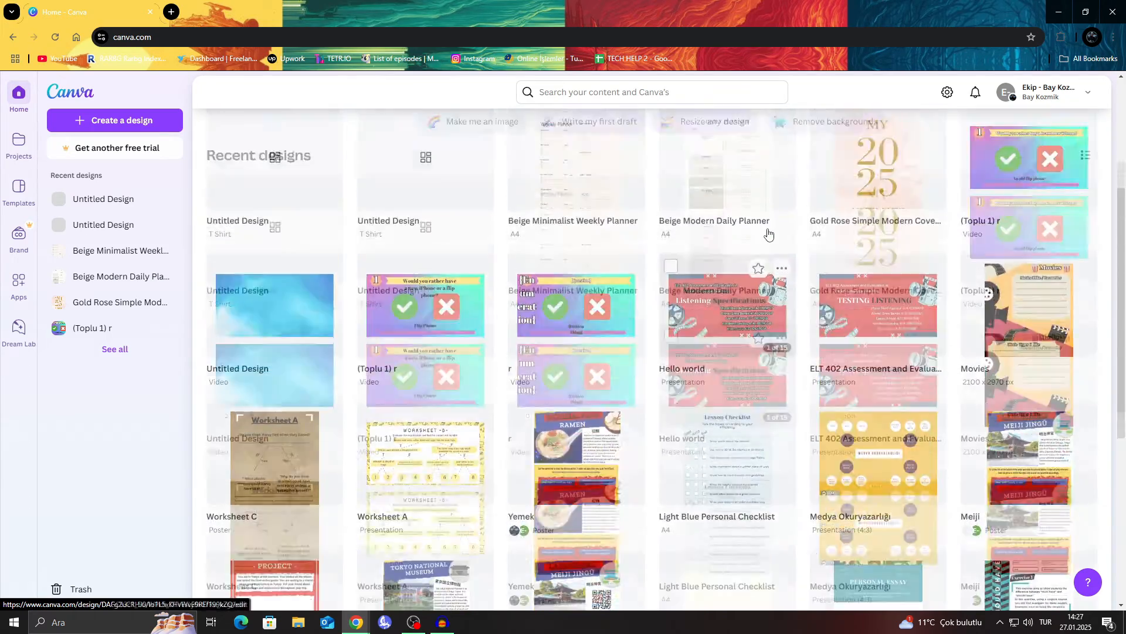
scroll(768, 234, up, 3)
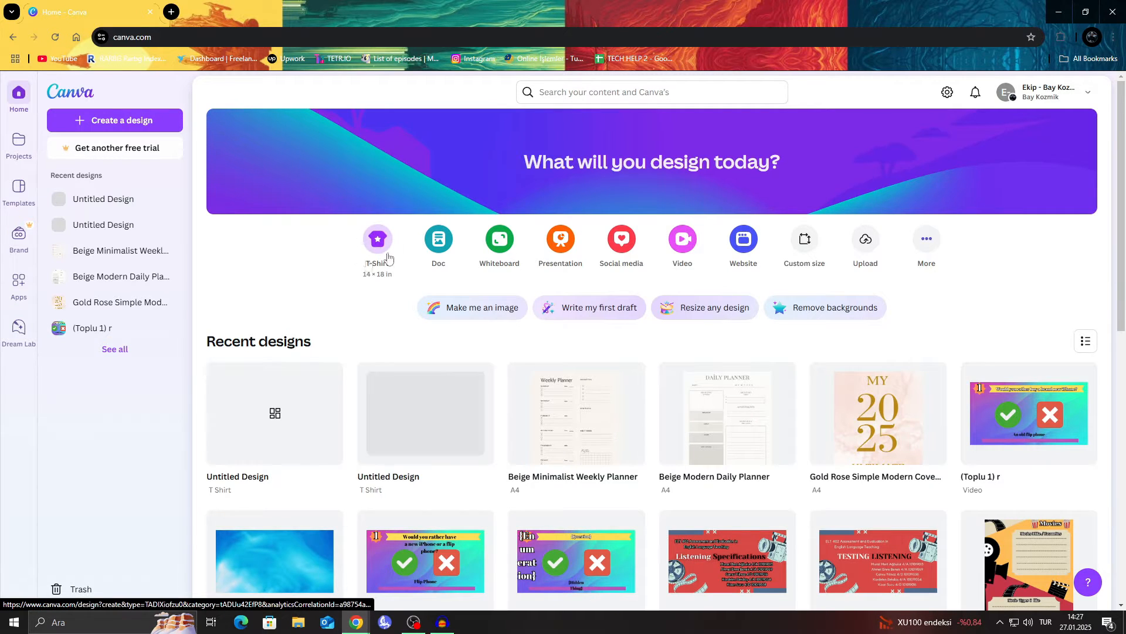
Step: Open a blank 14 × 18 in T-Shirt design in a new browser tab
right_click(375, 245)
click(411, 253)
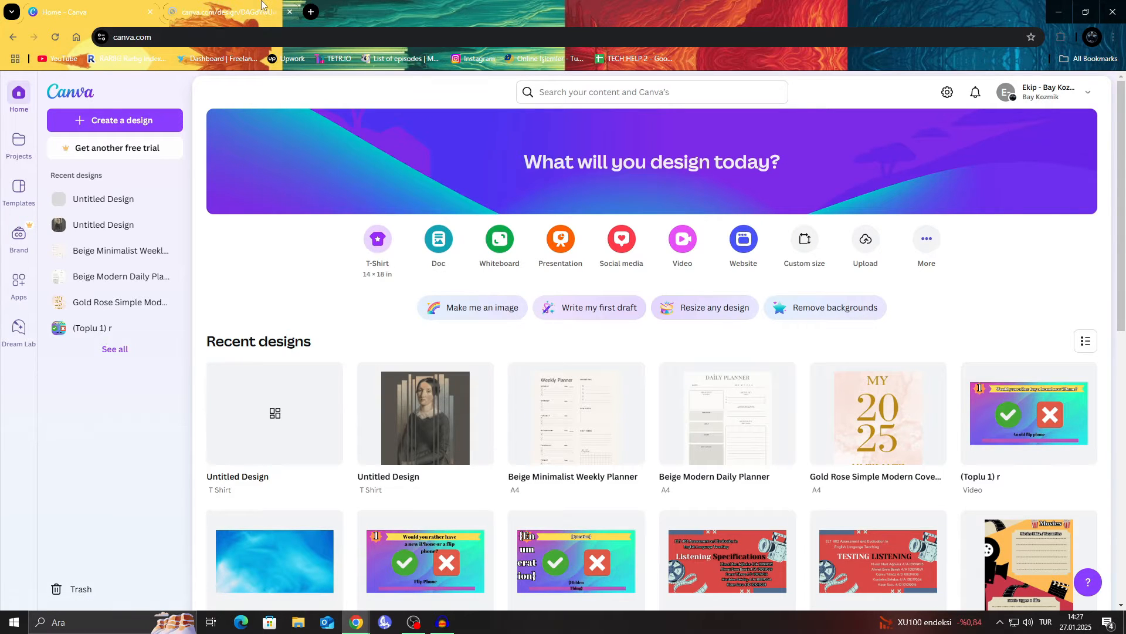
Step: Start a new design from the suggested "Black Typography Success/Empowering Quote T-Shirt" template with the word GLORY
click(154, 120)
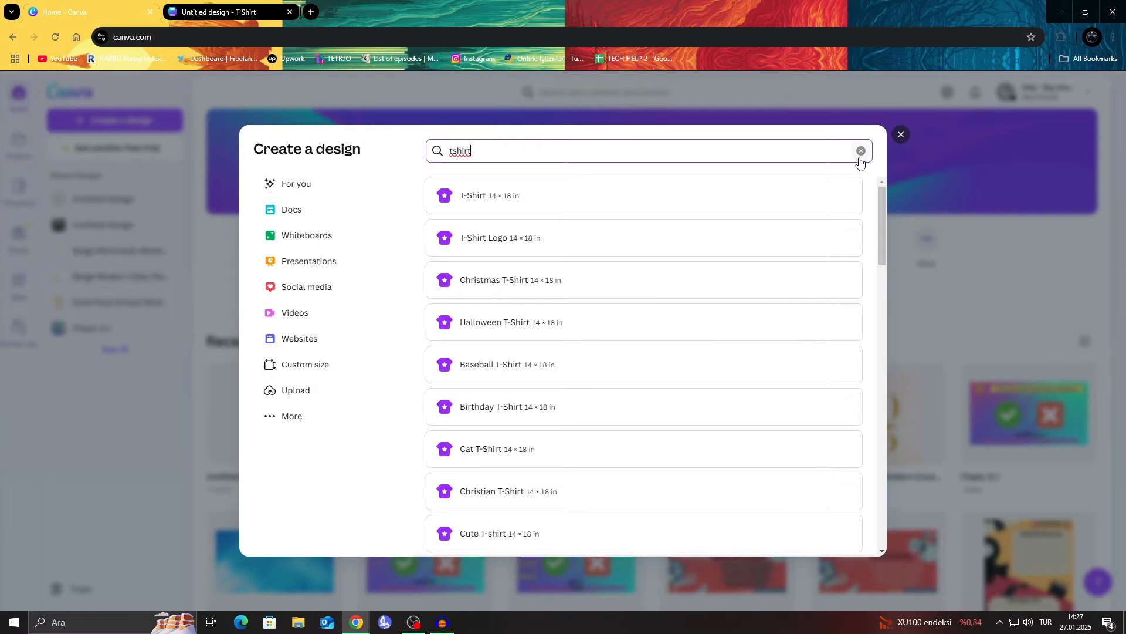
click(861, 153)
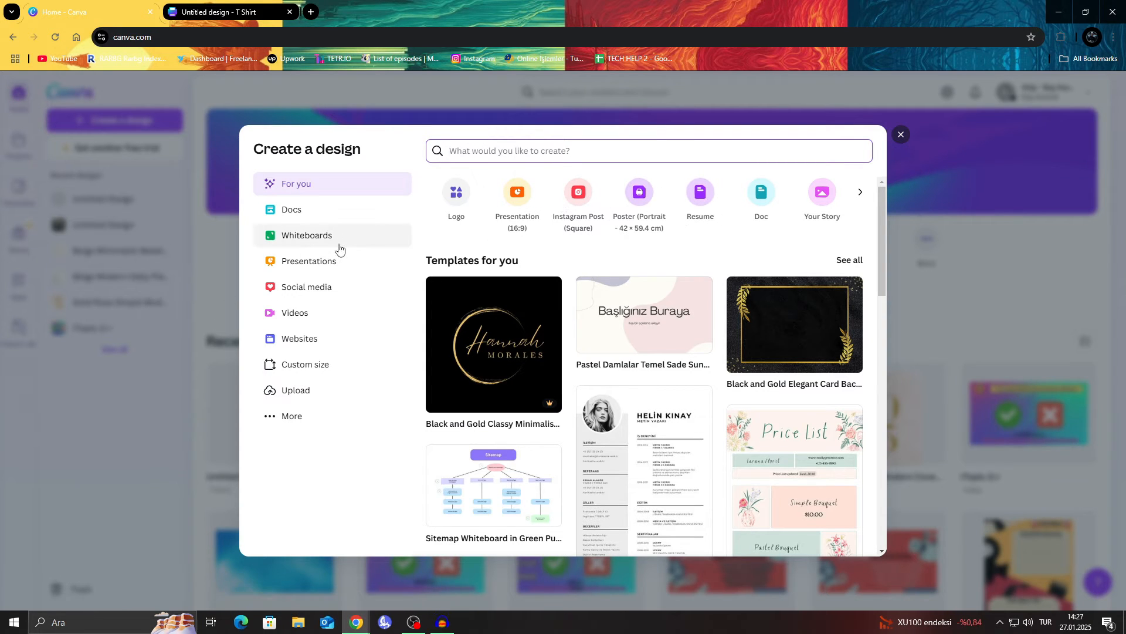
scroll(516, 287, down, 10)
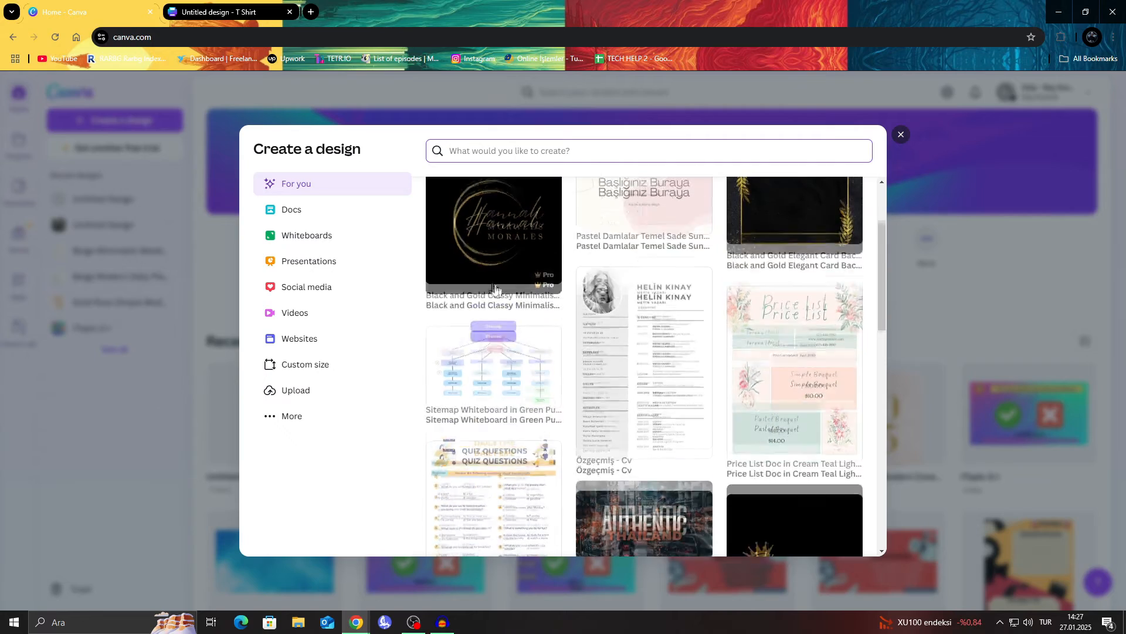
scroll(478, 281, down, 5)
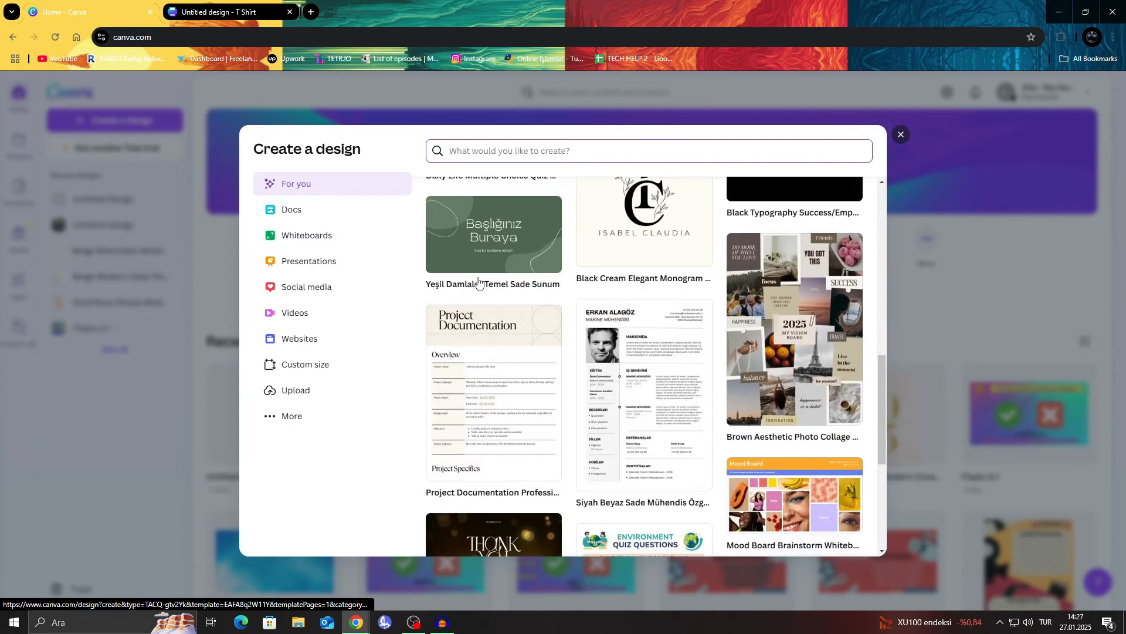
scroll(771, 306, up, 6)
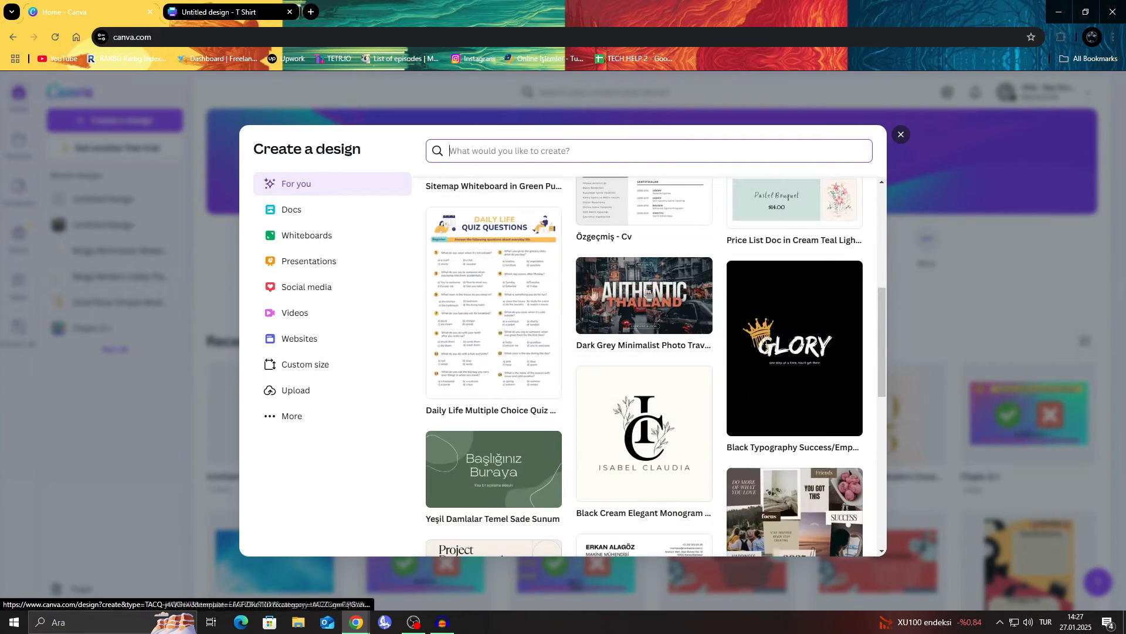
click(784, 320)
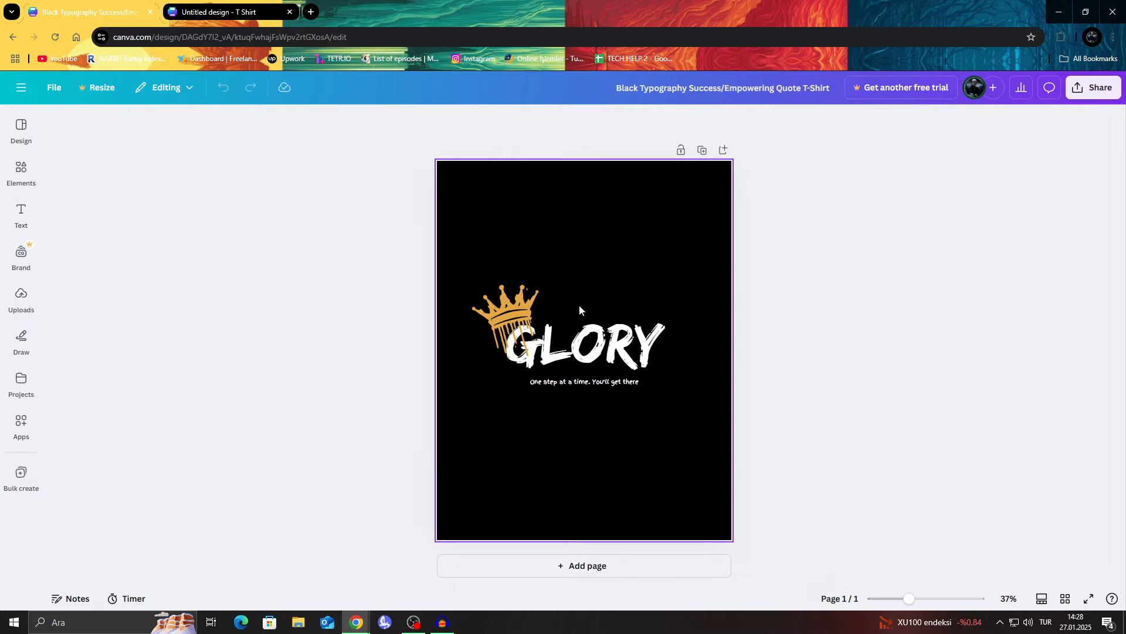
Step: Enlarge the crown graphic and the GLORY heading, bringing the heading to about font size 265, centred across the page
click(519, 309)
drag(535, 276, 557, 199)
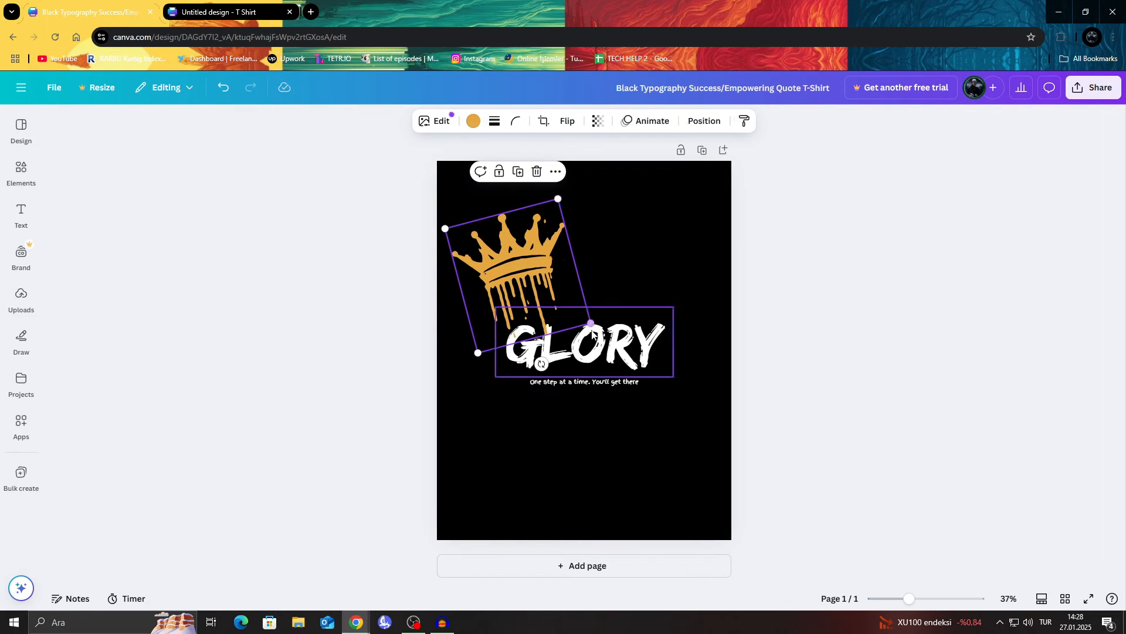
click(592, 331)
drag(674, 306, 722, 260)
drag(639, 337, 603, 335)
Step: Enlarge the tagline to about font size 27.4 and move it and the GLORY heading lower on the page
click(603, 382)
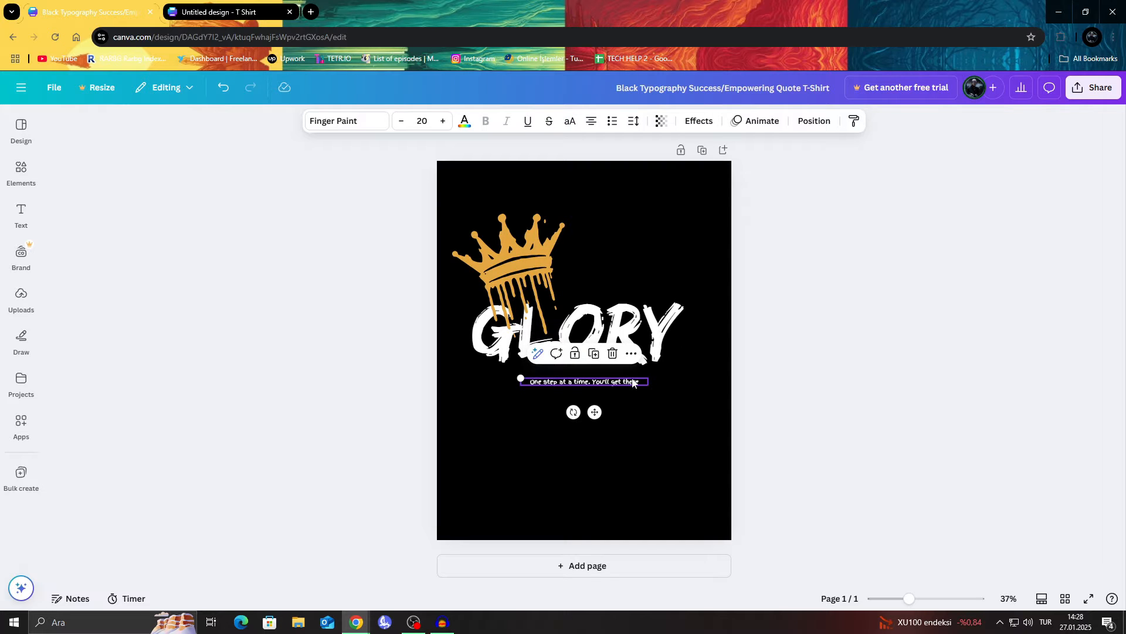
double_click(643, 383)
drag(519, 376, 473, 375)
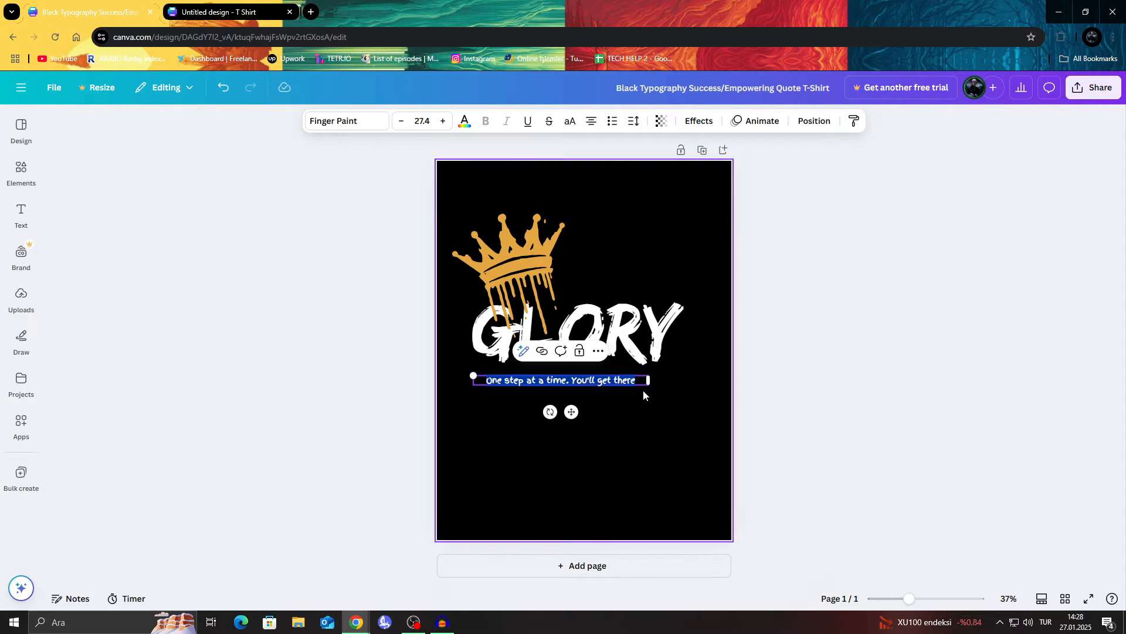
drag(581, 411, 596, 458)
drag(608, 364, 618, 387)
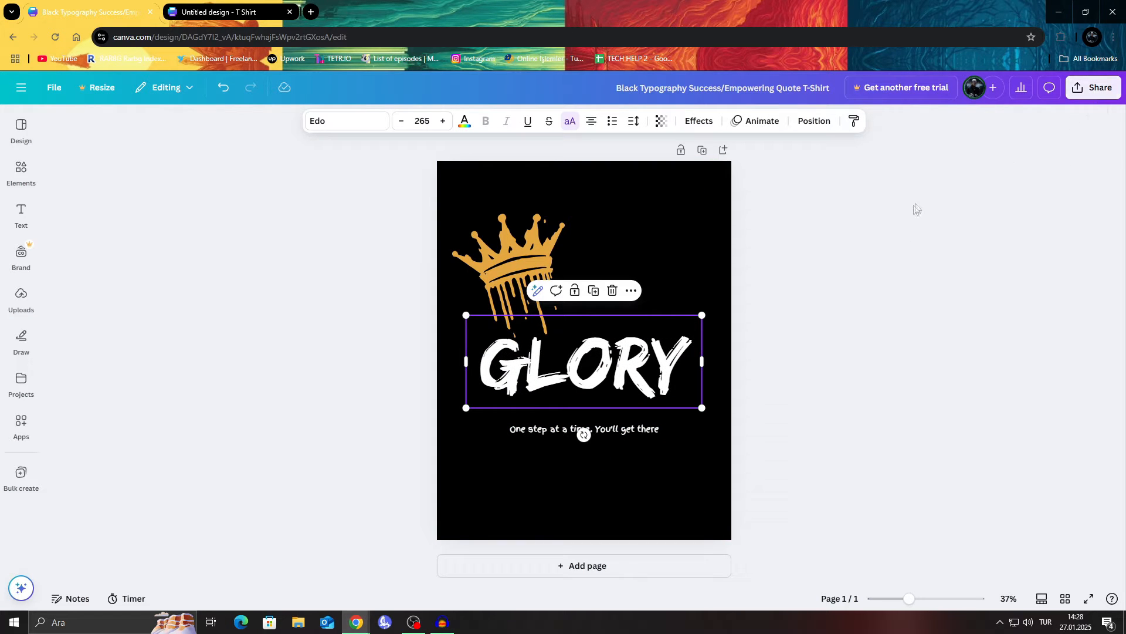
Step: Close the GLORY design's browser tab and browse the T-shirt templates offered for the blank design
click(150, 15)
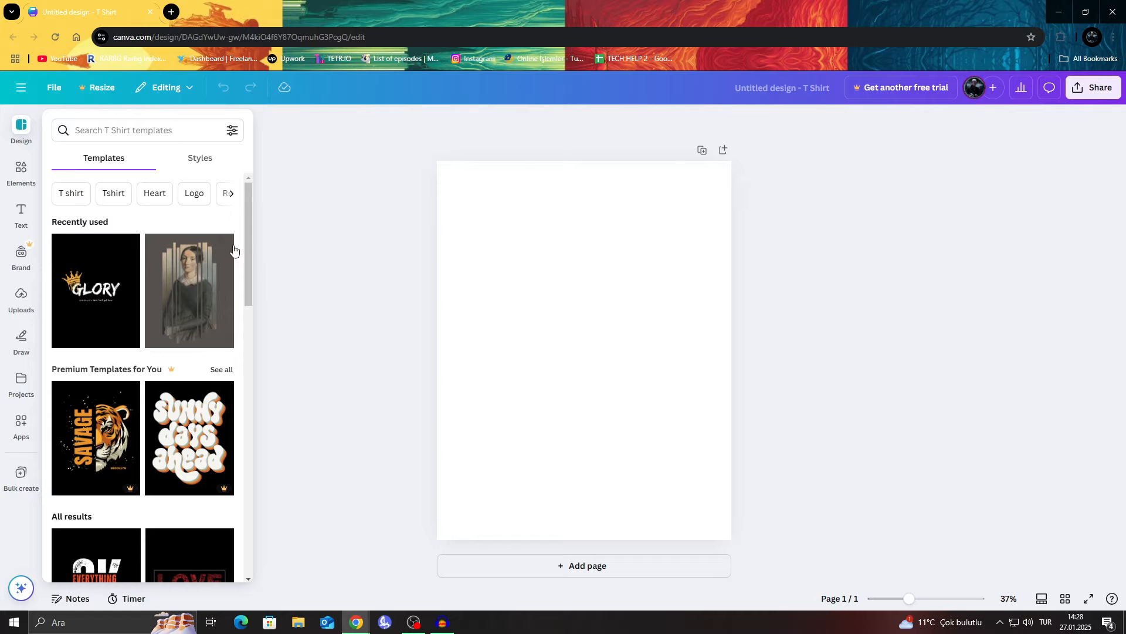
scroll(152, 337, down, 10)
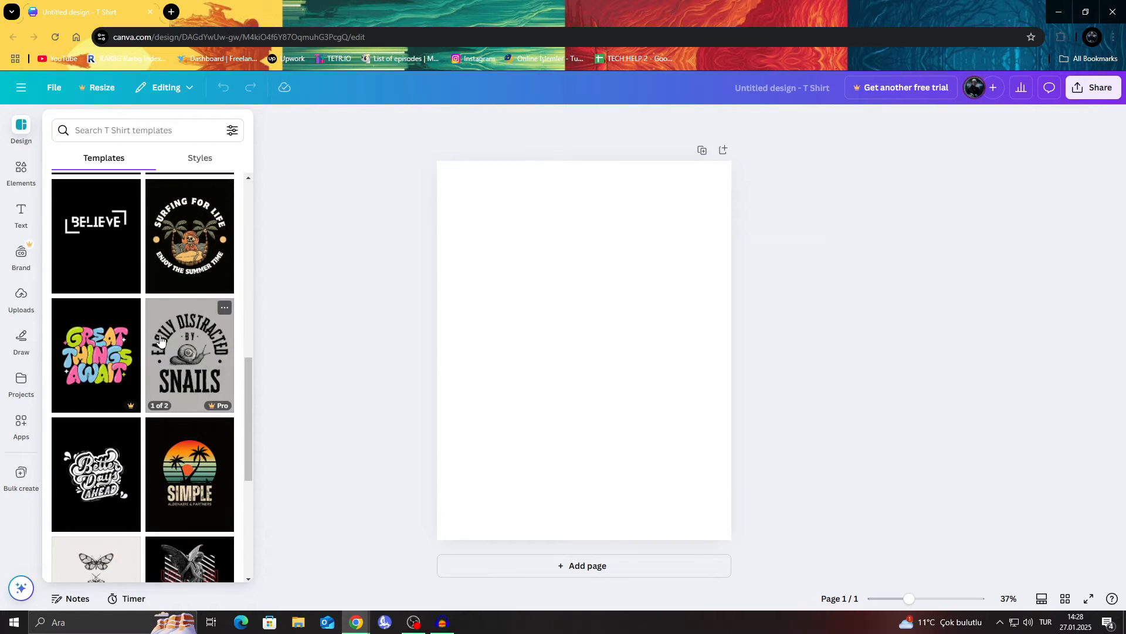
scroll(160, 339, down, 4)
scroll(164, 339, up, 4)
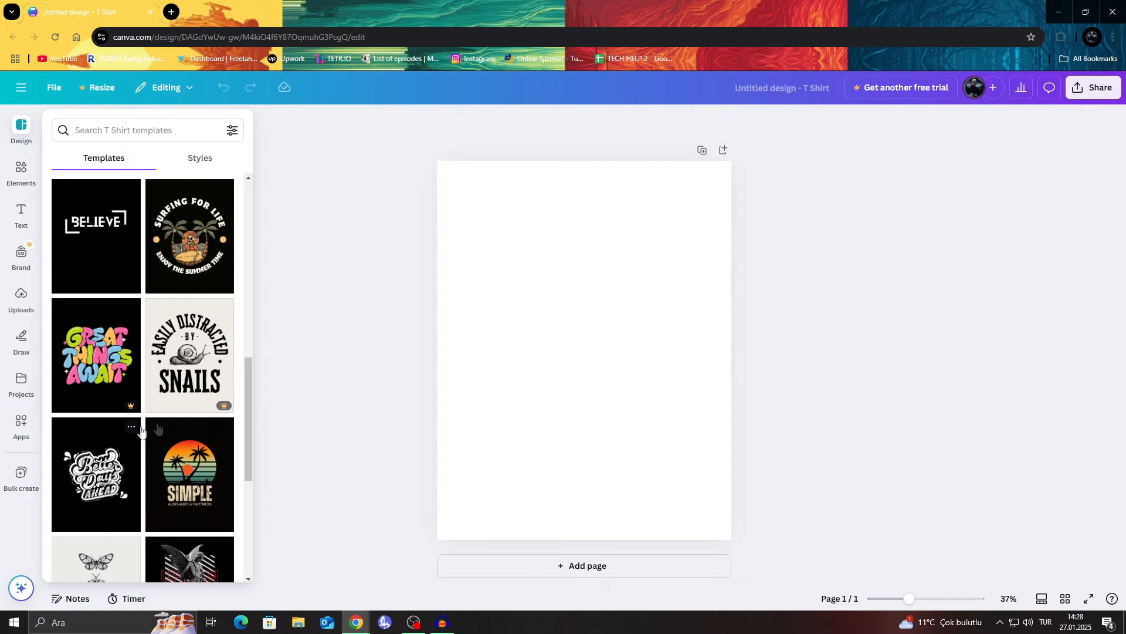
scroll(135, 437, down, 9)
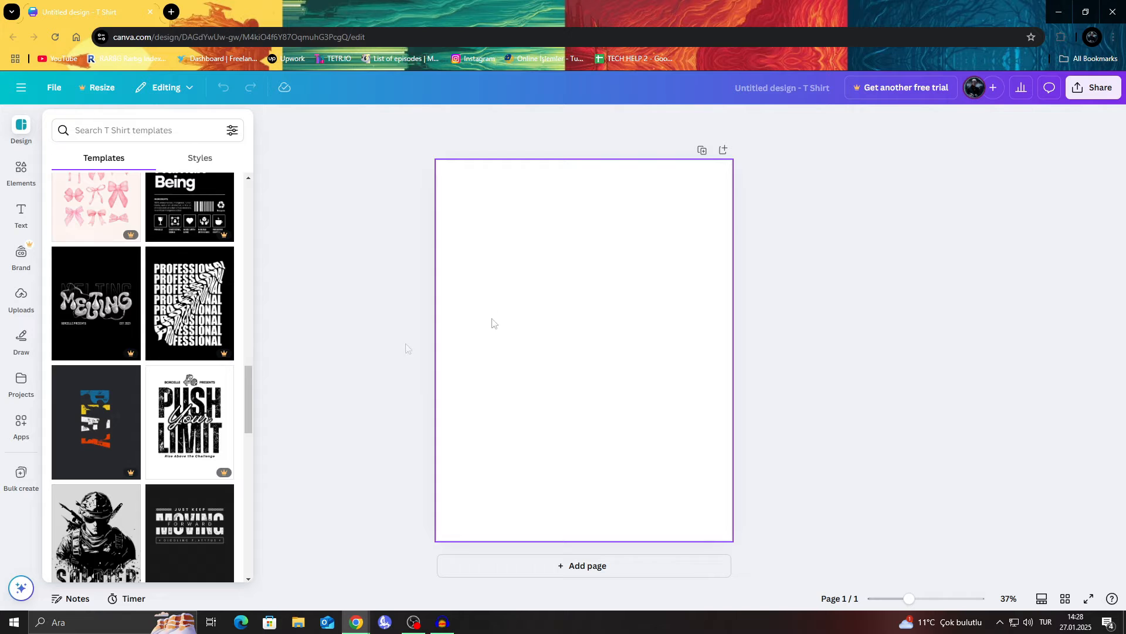
scroll(142, 328, down, 5)
Step: Place the clapperboard from the recently used elements in the page's upper-left corner, resized and tilted counterclockwise
click(21, 175)
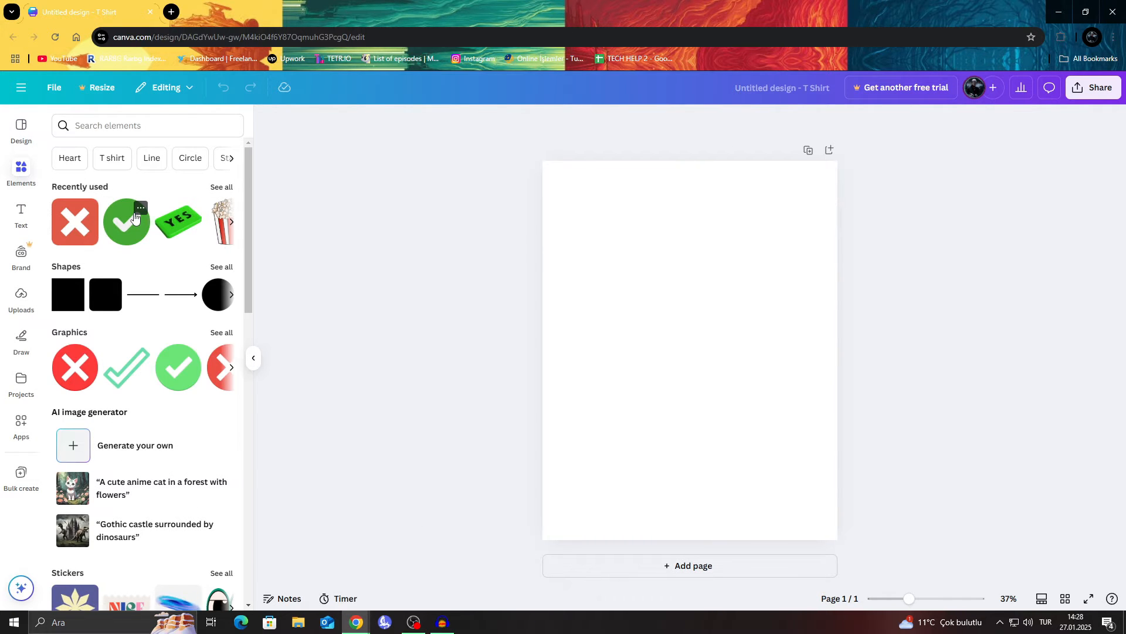
click(233, 225)
click(234, 229)
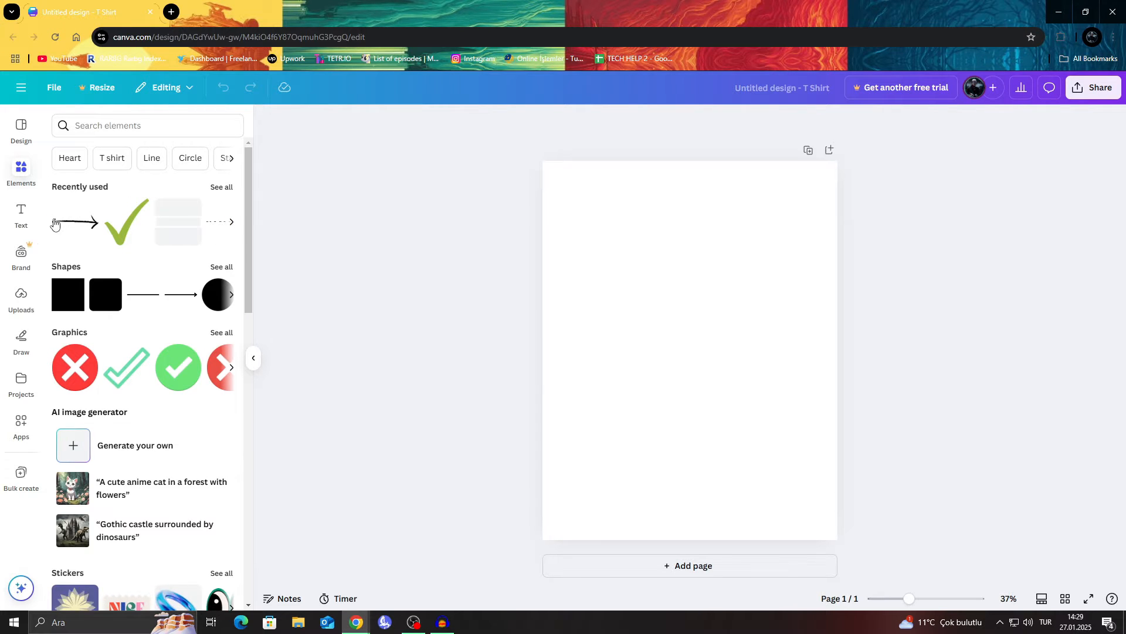
click(221, 188)
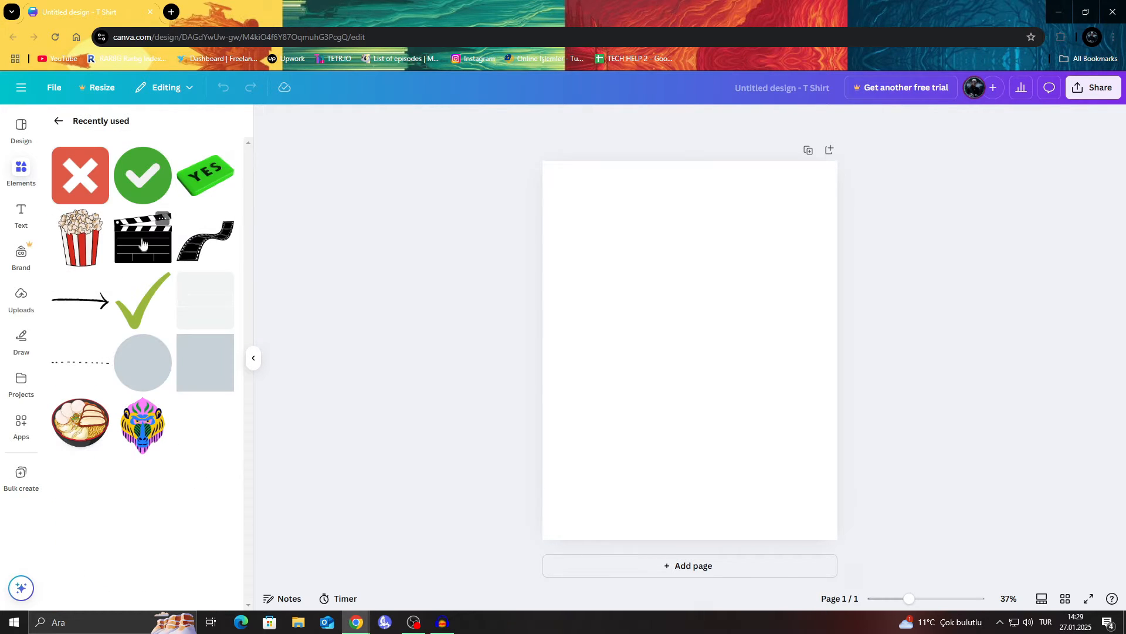
drag(152, 245, 597, 243)
drag(625, 335, 658, 329)
drag(639, 270, 637, 255)
drag(704, 260, 679, 252)
drag(621, 231, 622, 223)
Step: Place the film strip from the recently used elements, enlarged, in the page's lower-right corner and enlarge the clapperboard slightly
drag(223, 226, 744, 466)
drag(837, 437, 915, 392)
drag(830, 417, 761, 455)
click(616, 235)
drag(559, 217, 538, 204)
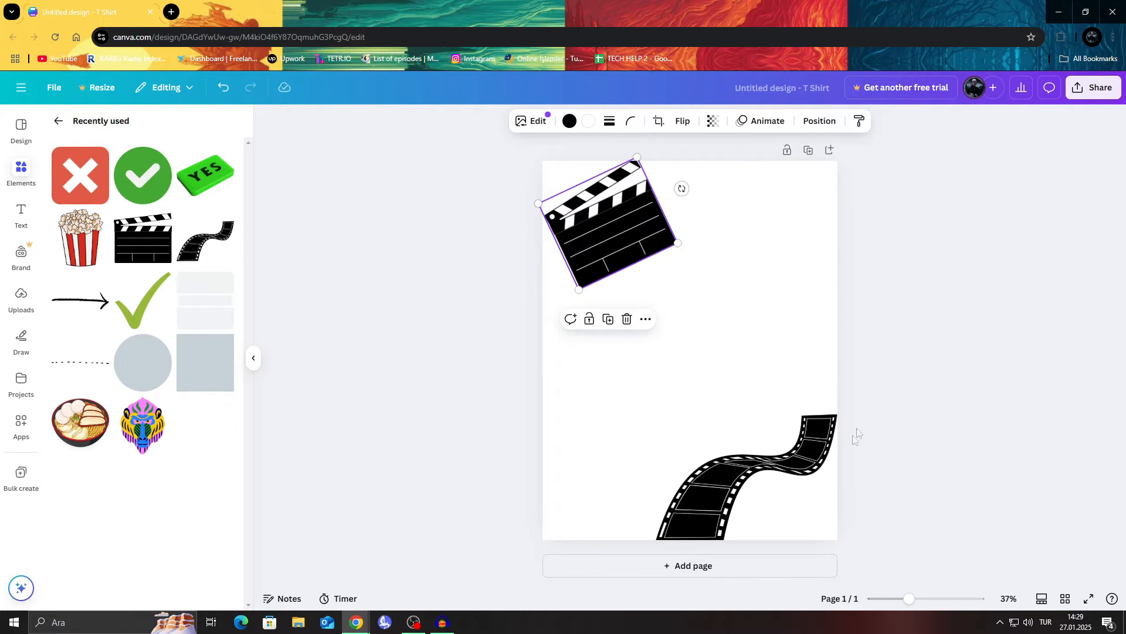
Step: Move the film strip partly beyond the page's right edge, and realign it with the lower-right corner
click(808, 454)
mouse_move(807, 449)
mouse_down()
mouse_move(823, 441)
mouse_move(814, 427)
mouse_move(847, 440)
mouse_move(825, 449)
mouse_up()
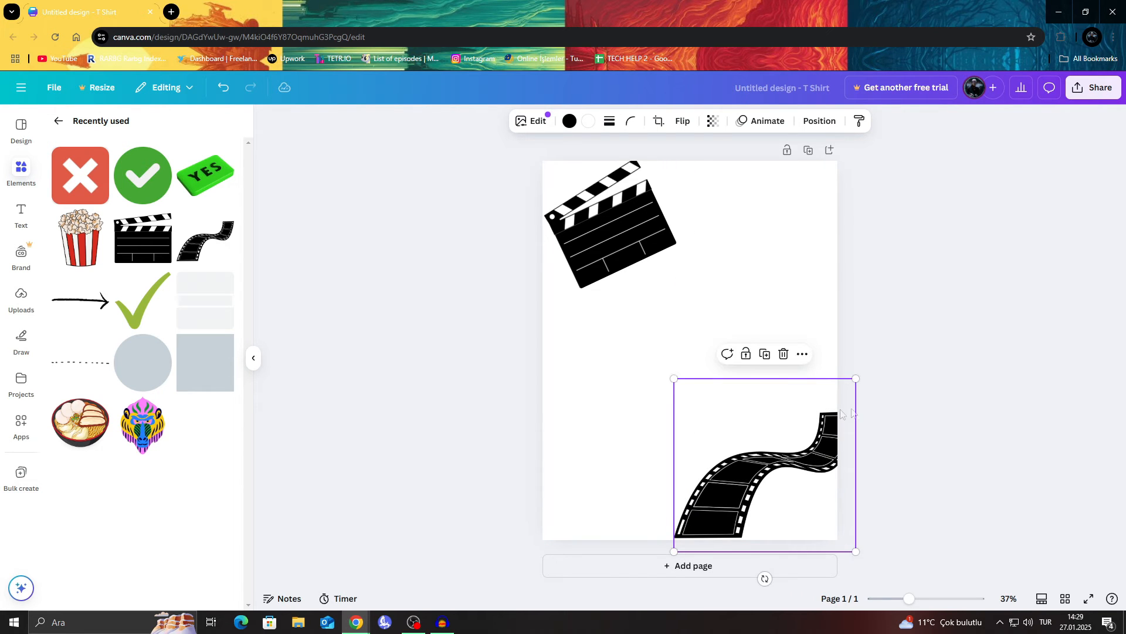
click(902, 399)
drag(795, 365, 870, 485)
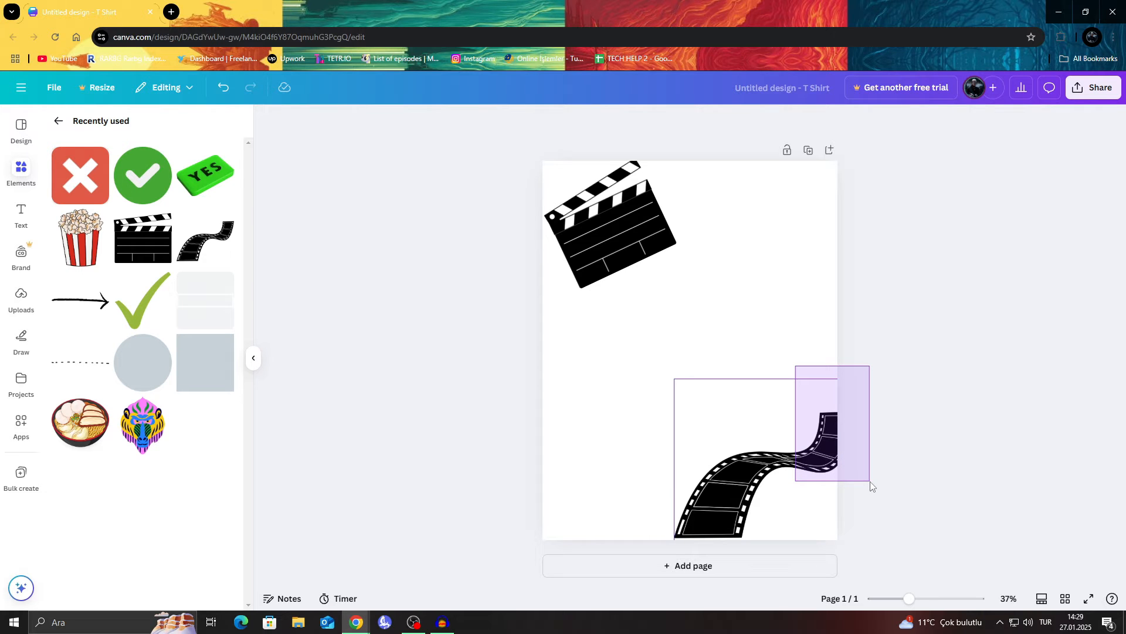
drag(871, 482, 807, 323)
drag(821, 448, 794, 466)
drag(715, 524, 695, 502)
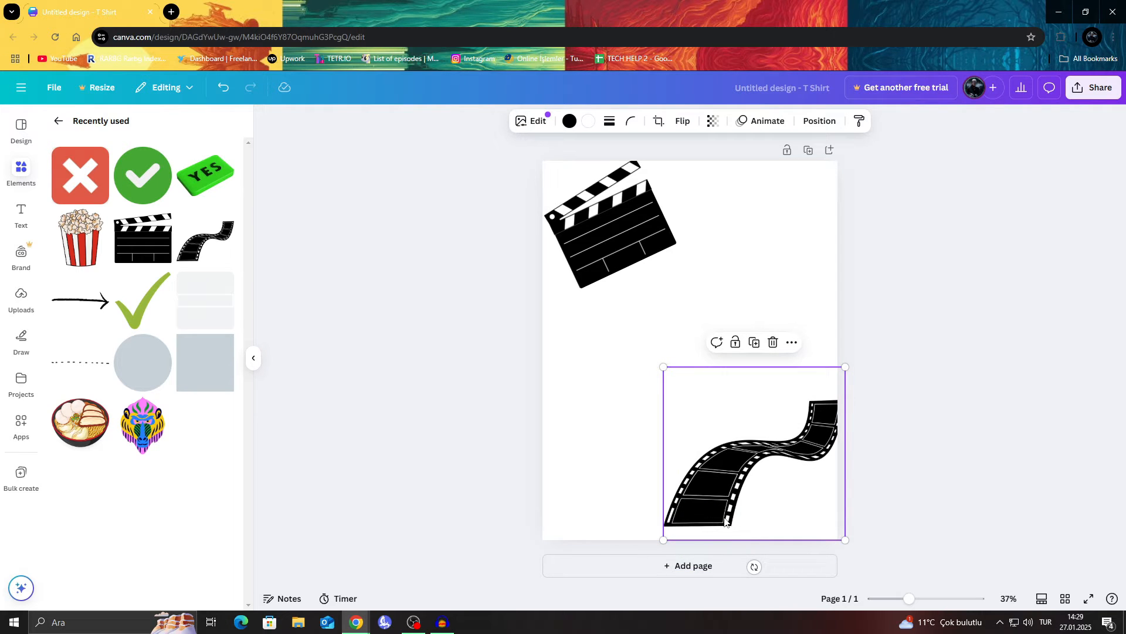
drag(767, 453, 759, 466)
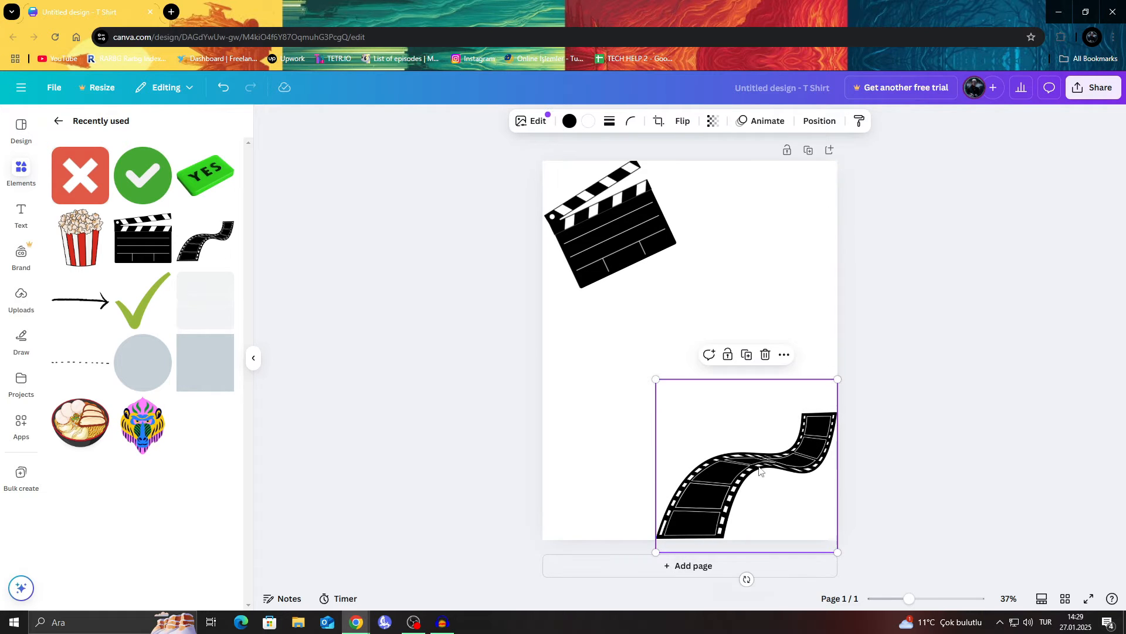
Step: Return to the main elements library and delete the clapperboard from the page's upper-left corner
click(57, 124)
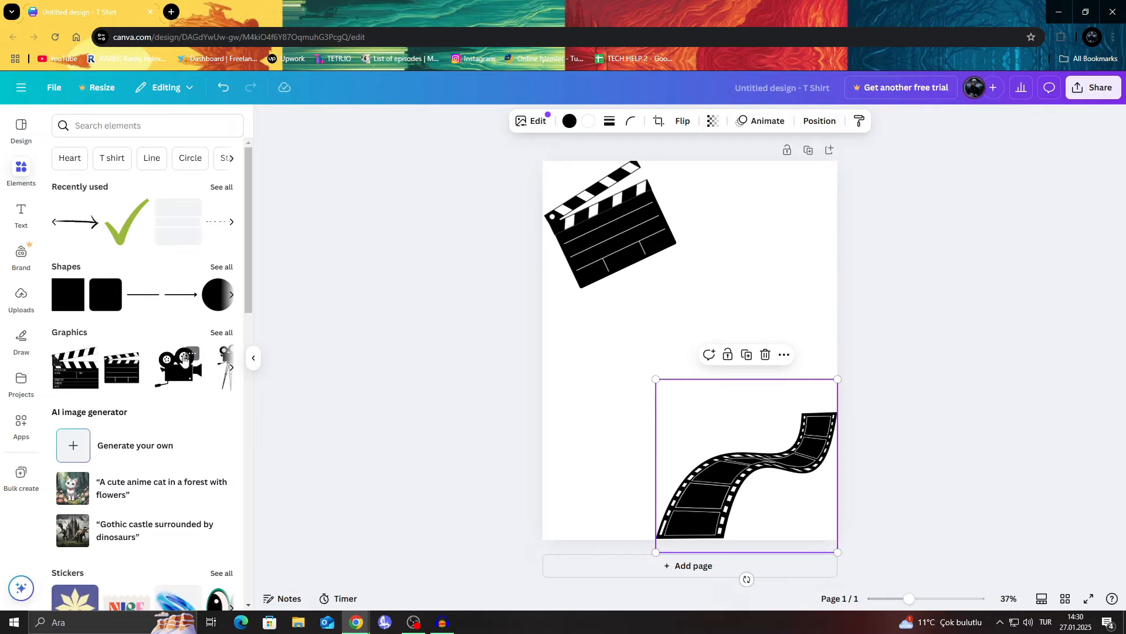
click(628, 232)
click(637, 319)
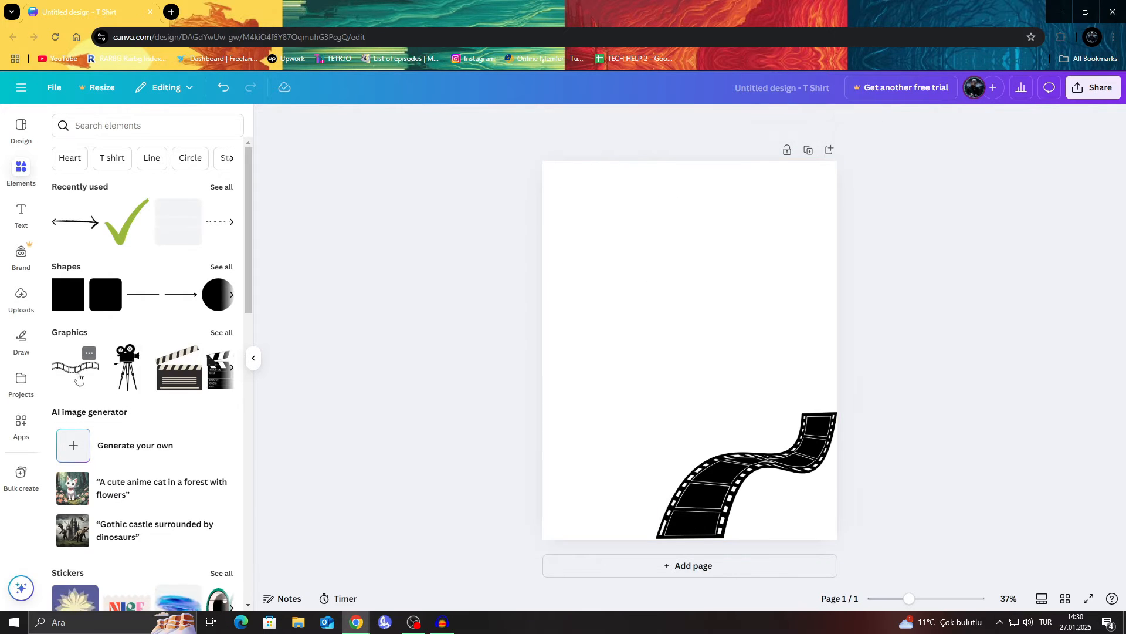
Step: Place the clapperboard graphic with production and scene labels in the page's upper-left corner, resized and tilted counterclockwise
drag(221, 373, 689, 205)
drag(630, 344, 672, 333)
drag(709, 280, 744, 289)
drag(671, 253, 653, 239)
drag(724, 271, 691, 253)
click(871, 246)
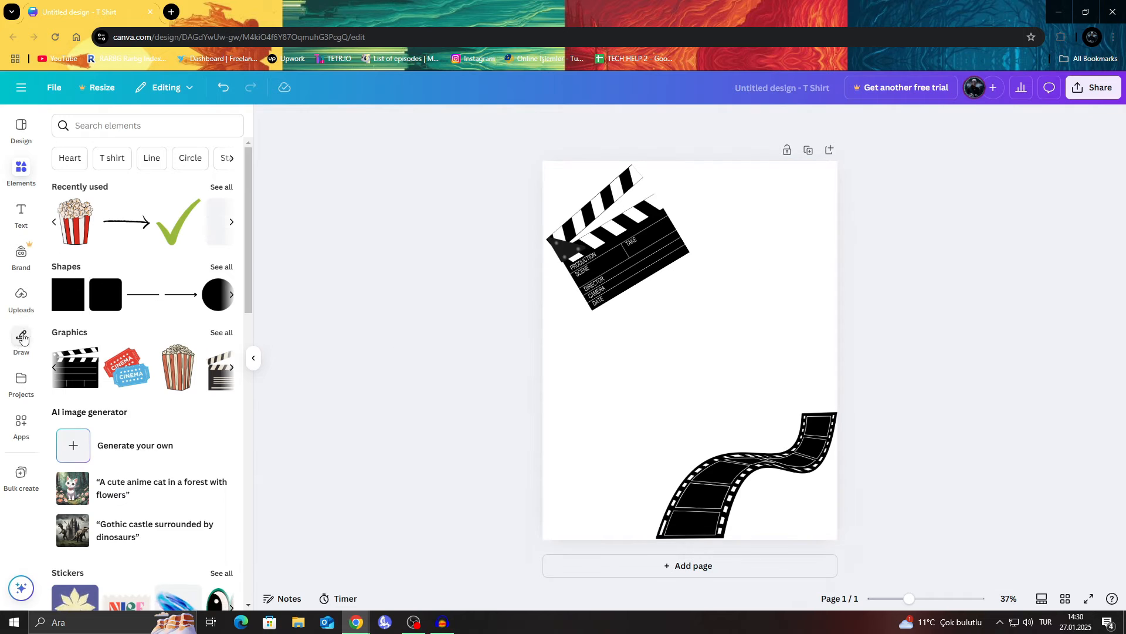
Step: Add a text box reading "Lights", "Camera" and "Action!!" on three separate lines
click(21, 212)
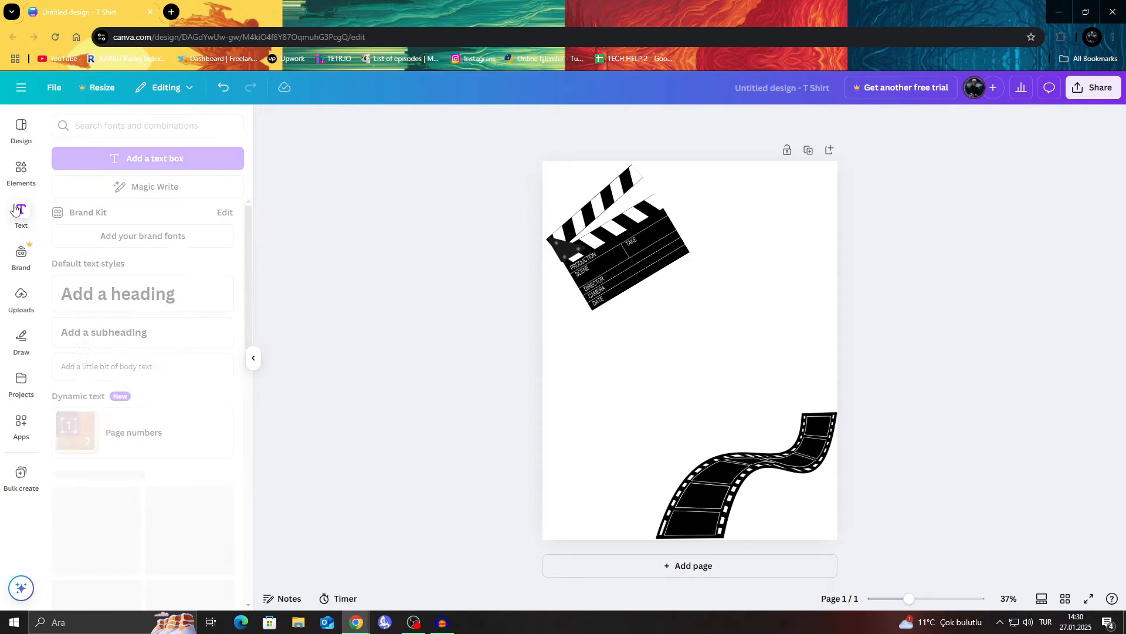
click(174, 166)
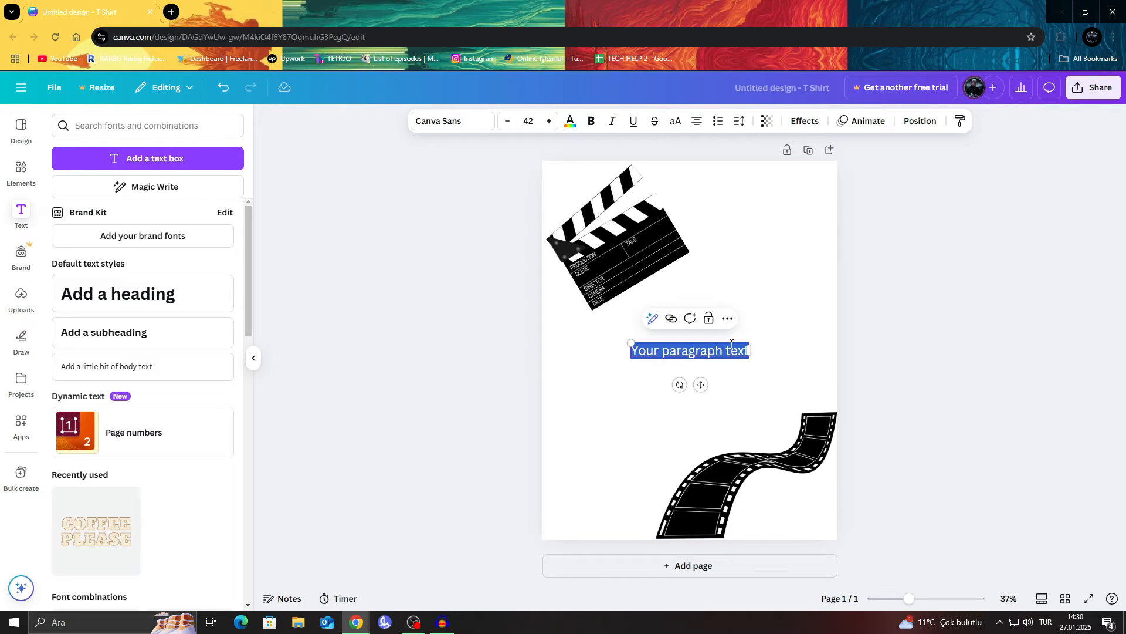
text(Lights)
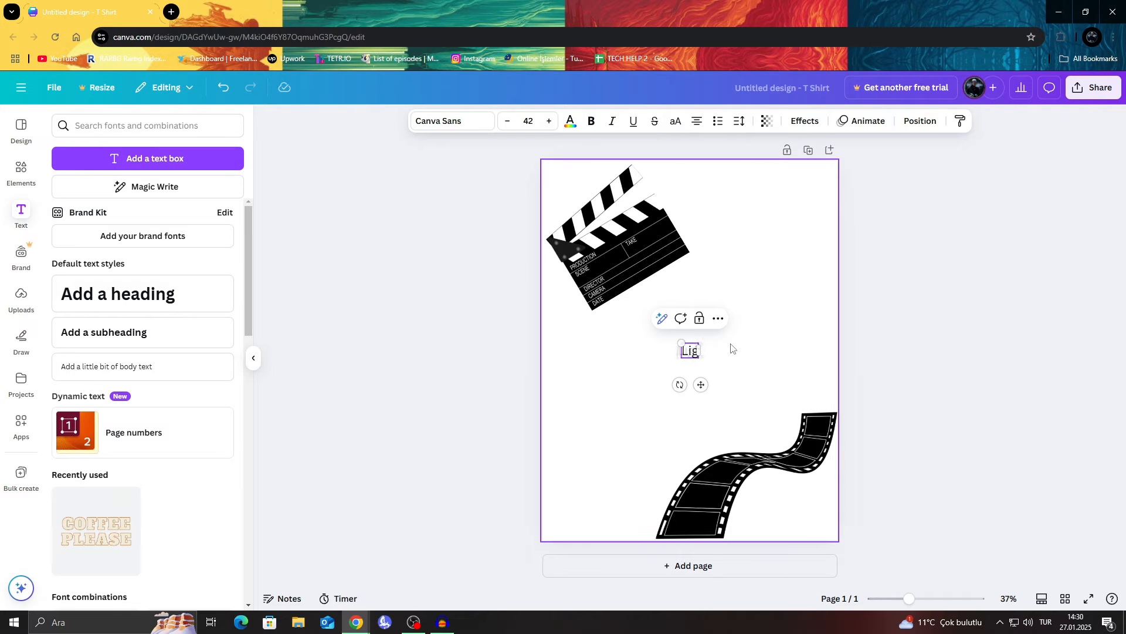
key(Return)
text(Camera)
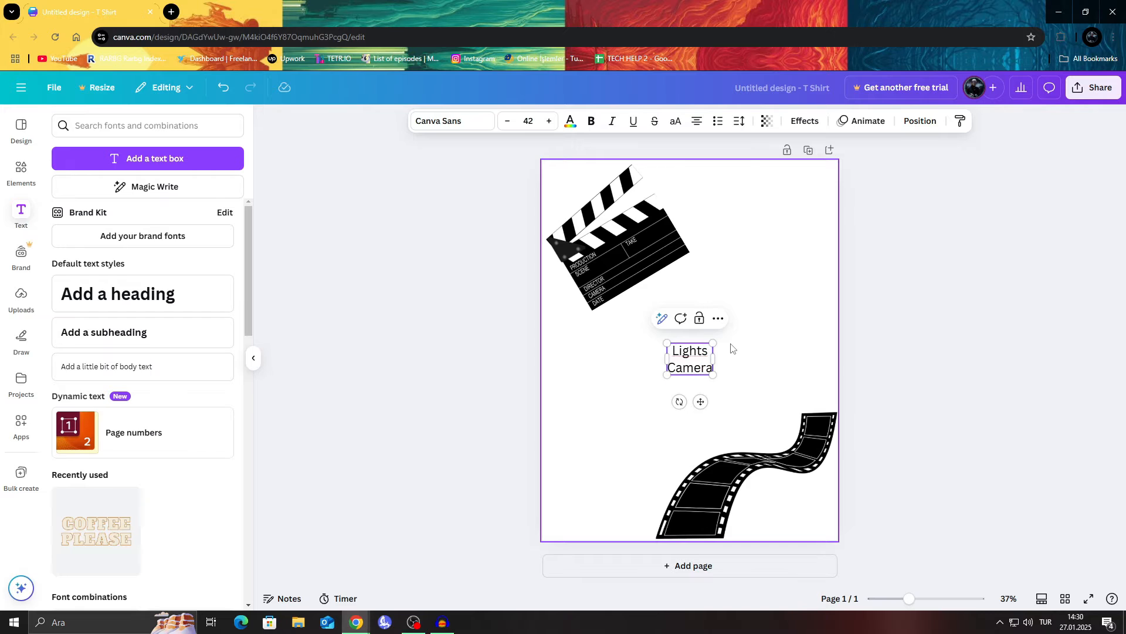
key(Return)
text(ACtion!!)
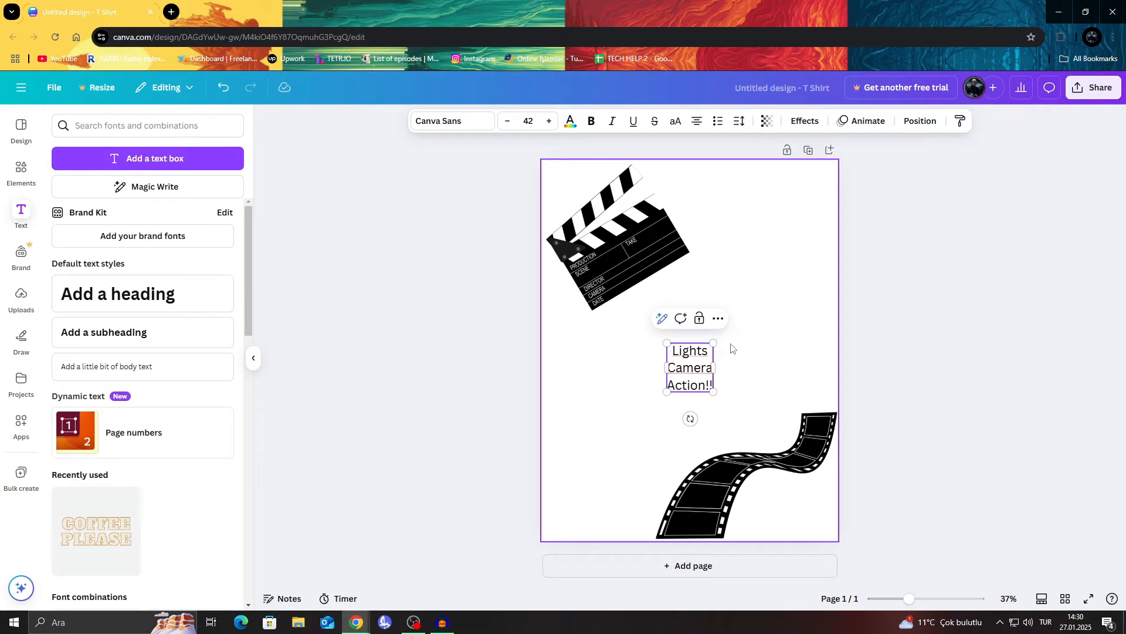
Step: Enlarge the text to about font size 131 and center it on the page between the clapperboard and film strip
drag(713, 392, 799, 483)
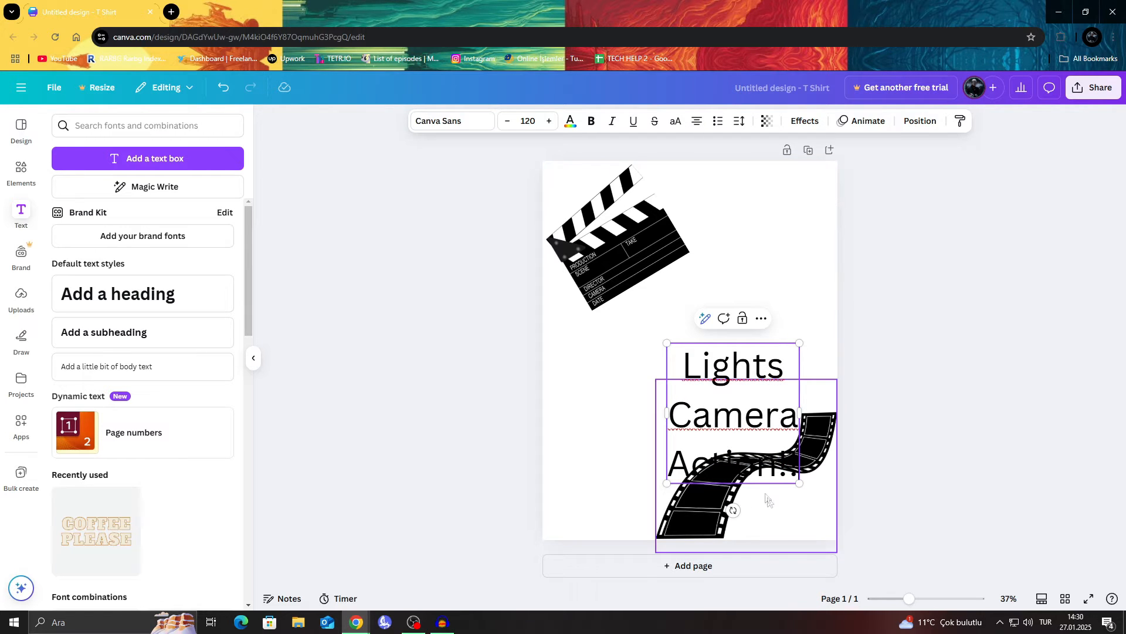
drag(750, 390, 777, 454)
drag(743, 386, 706, 344)
drag(798, 511, 767, 451)
drag(684, 332, 679, 326)
drag(756, 433, 768, 446)
drag(690, 336, 685, 331)
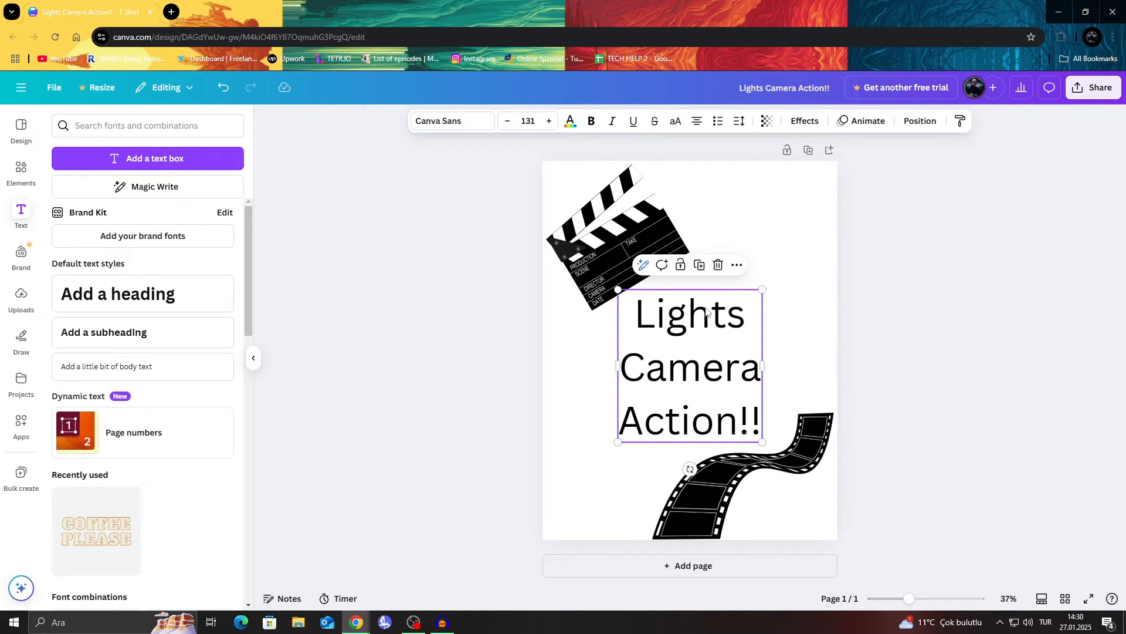
Step: Set the font of all three text lines to Alfa Slab One
double_click(707, 311)
click(654, 315)
drag(637, 314, 766, 427)
click(455, 121)
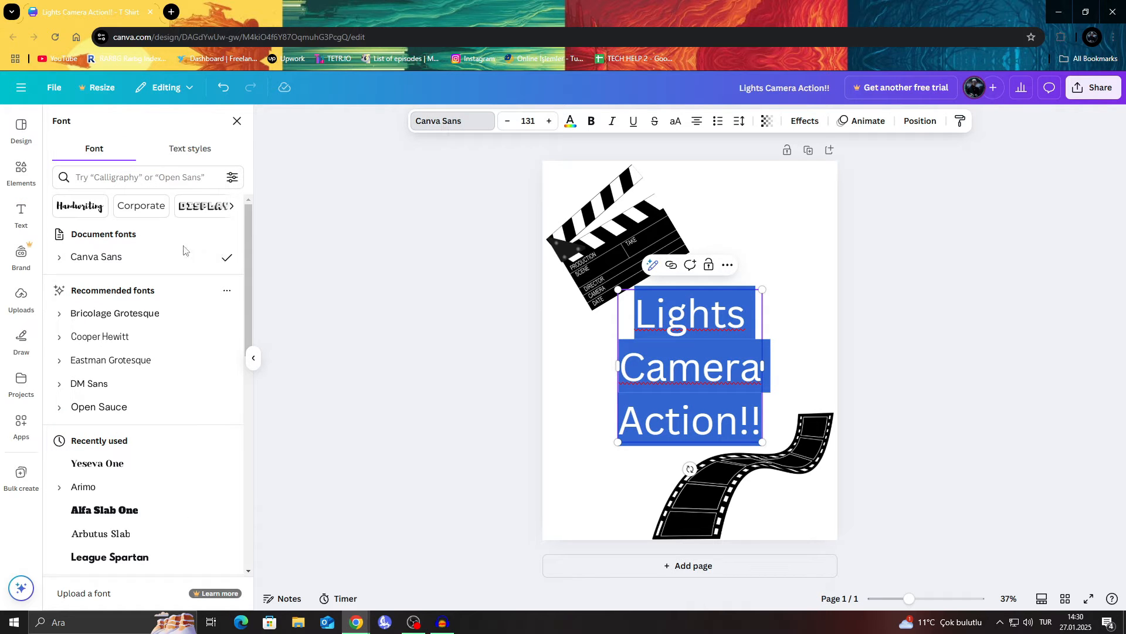
click(128, 509)
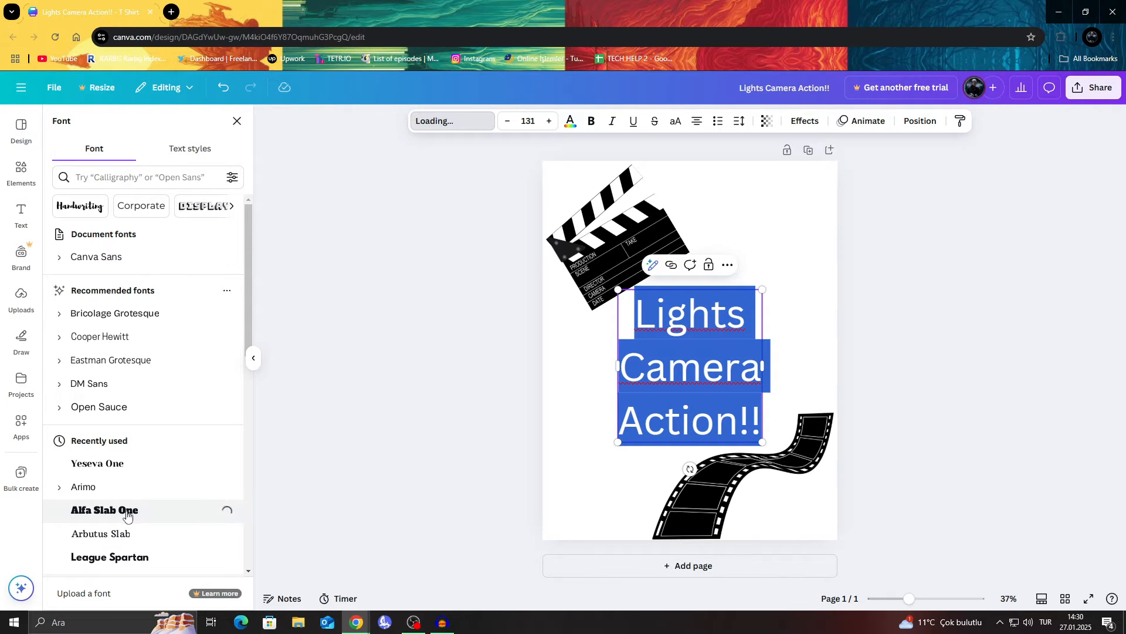
click(863, 292)
click(808, 300)
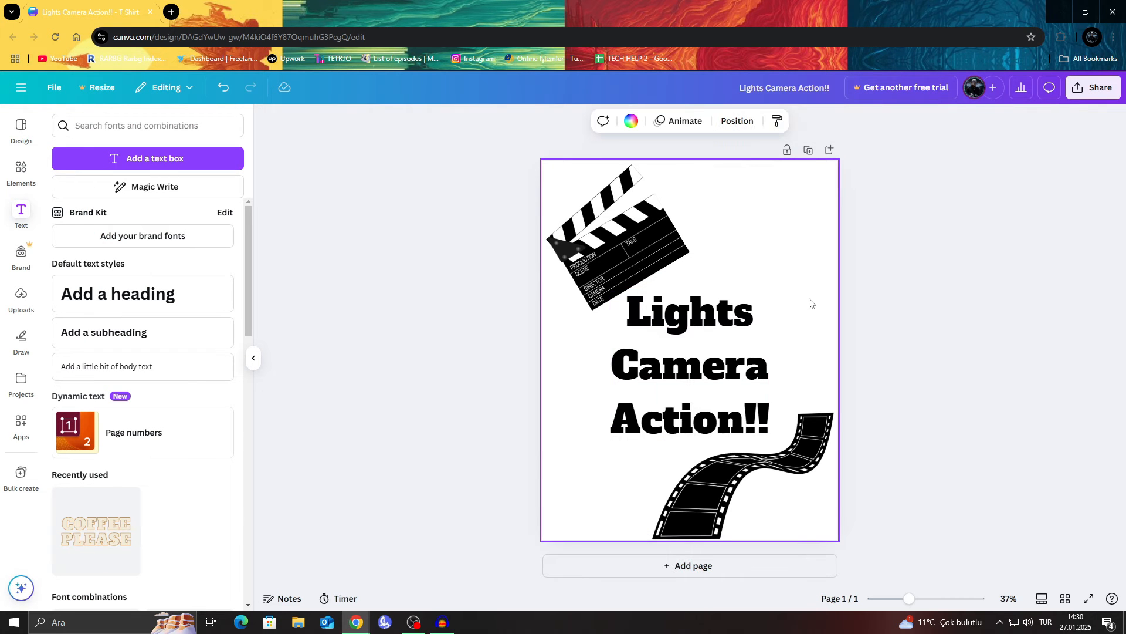
Step: Change the font of the whole text to League Spartan from the recently used fonts
click(737, 362)
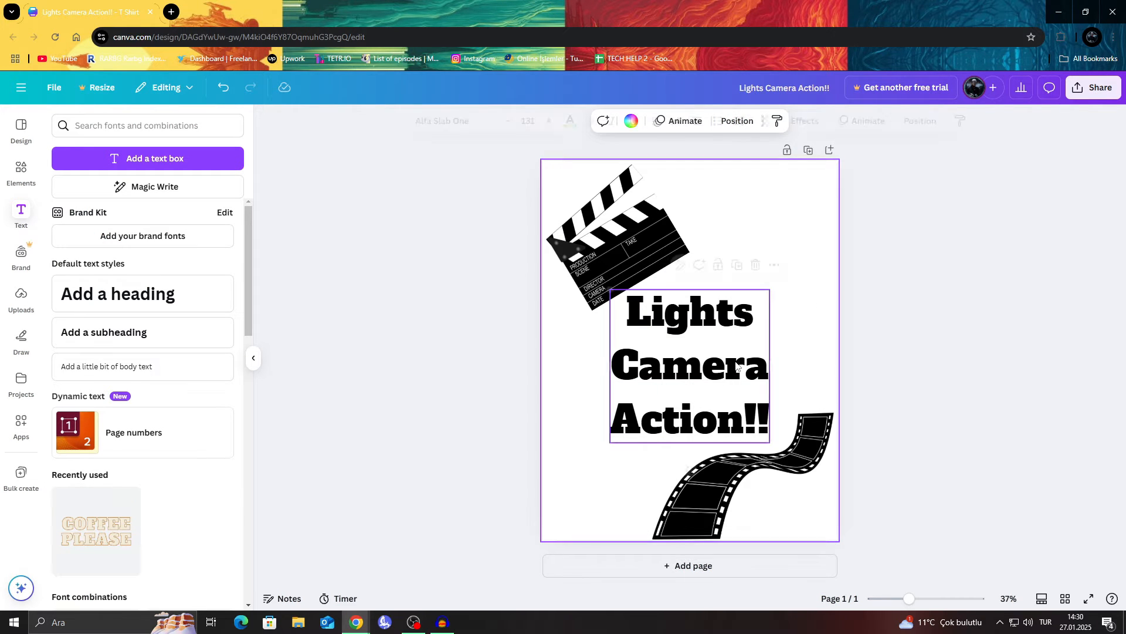
double_click(737, 362)
key(ctrl+a)
click(464, 122)
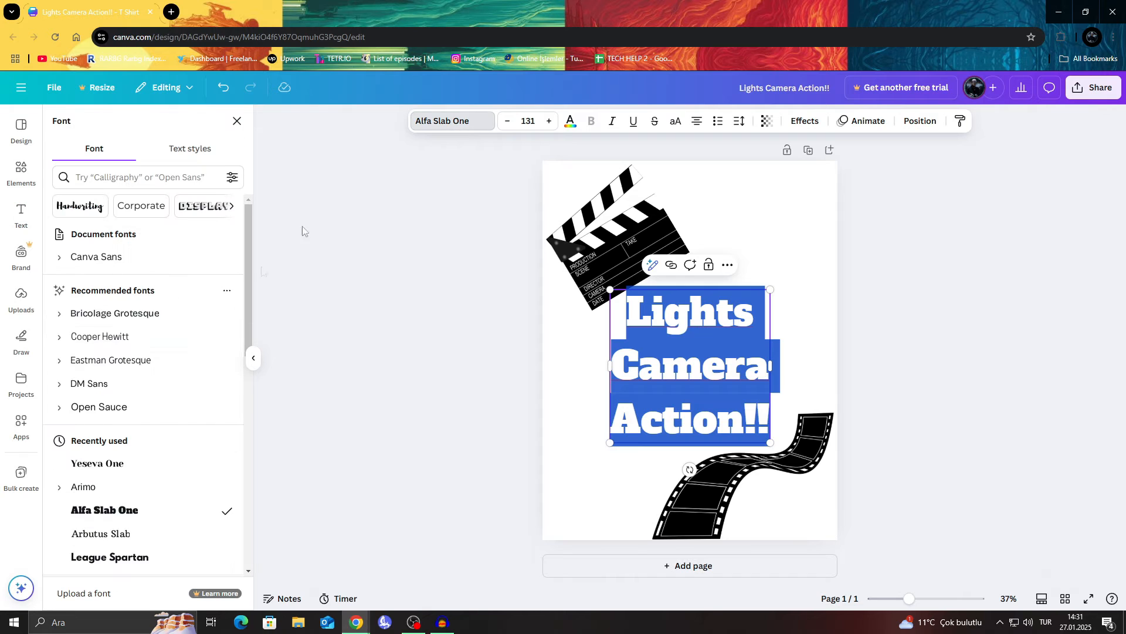
scroll(166, 405, down, 3)
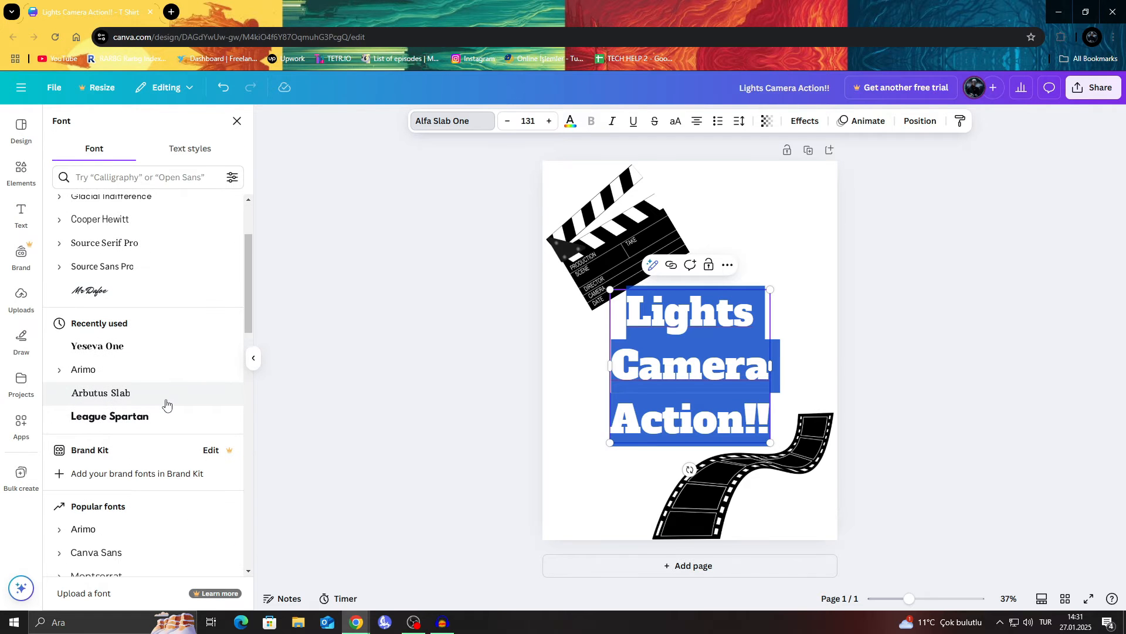
click(140, 417)
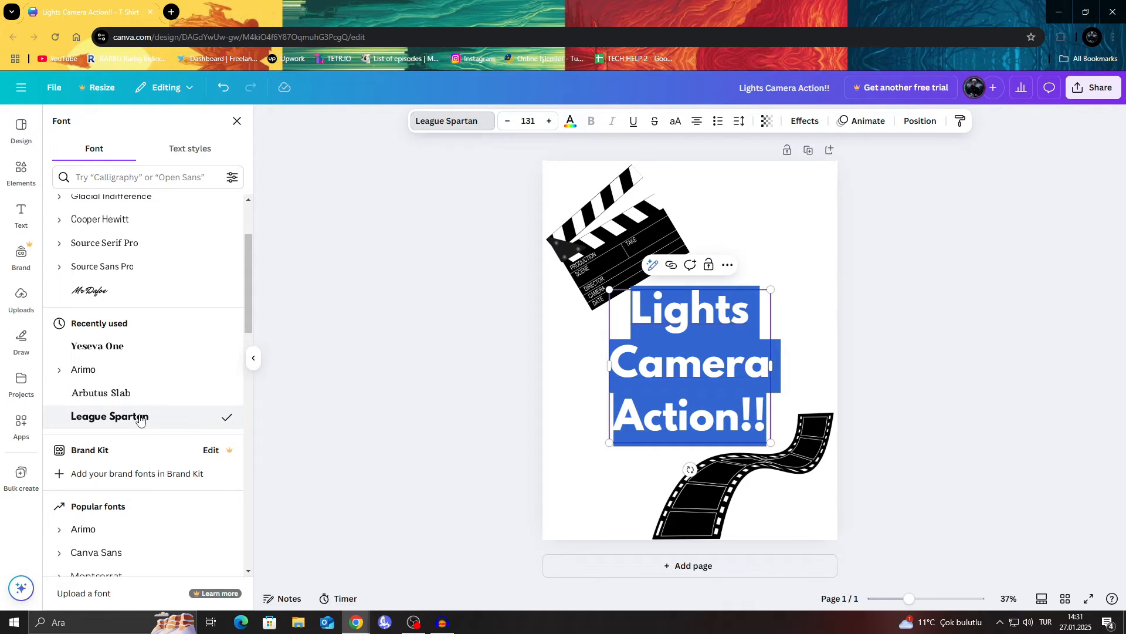
scroll(106, 333, up, 1)
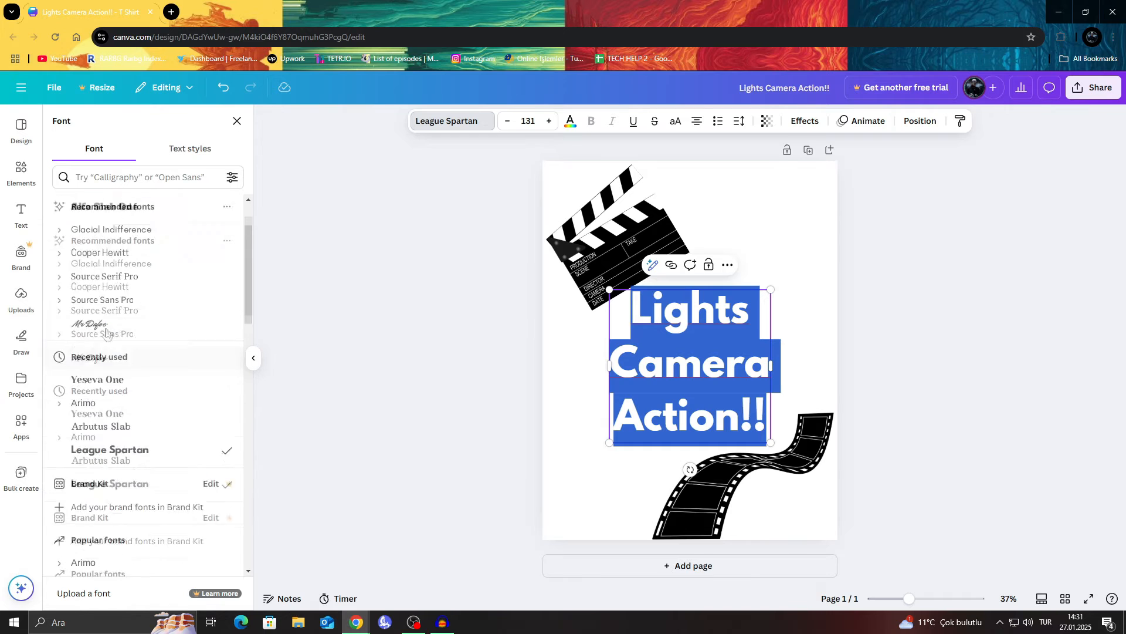
scroll(106, 333, up, 2)
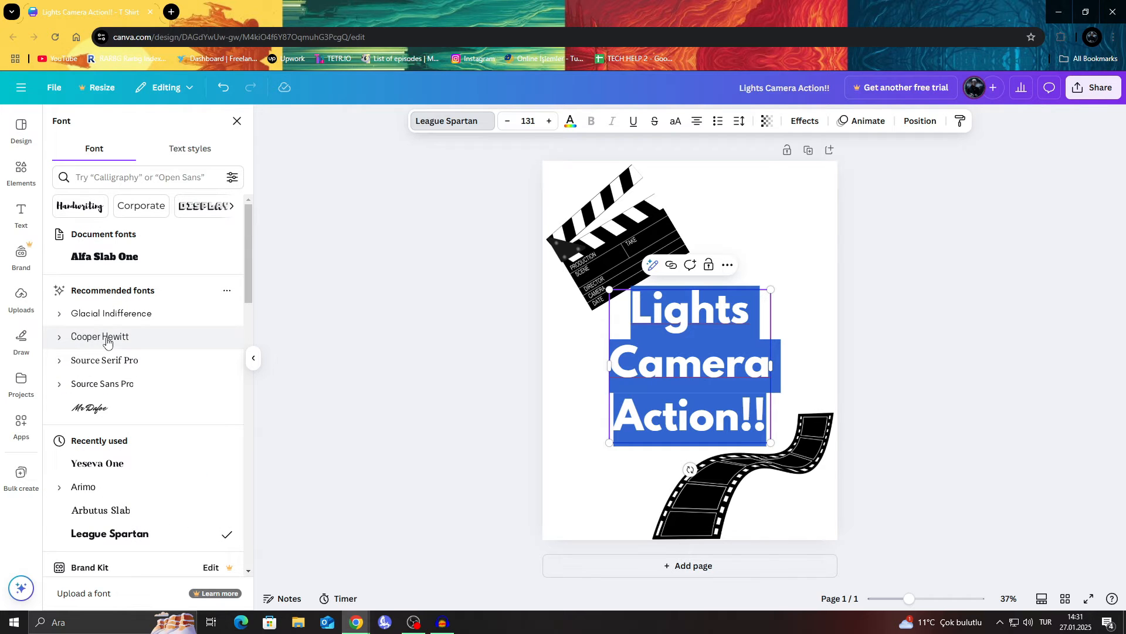
Step: Browse the Display font category and apply the Moo Lah Lah font to the whole text
click(233, 206)
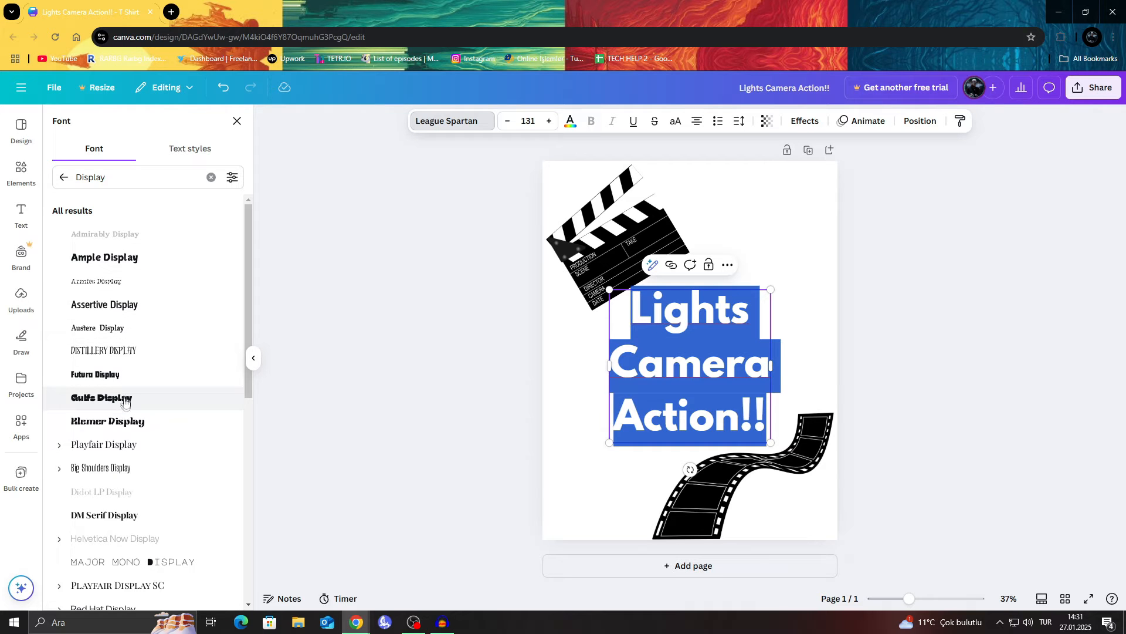
scroll(124, 403, down, 2)
scroll(123, 389, down, 3)
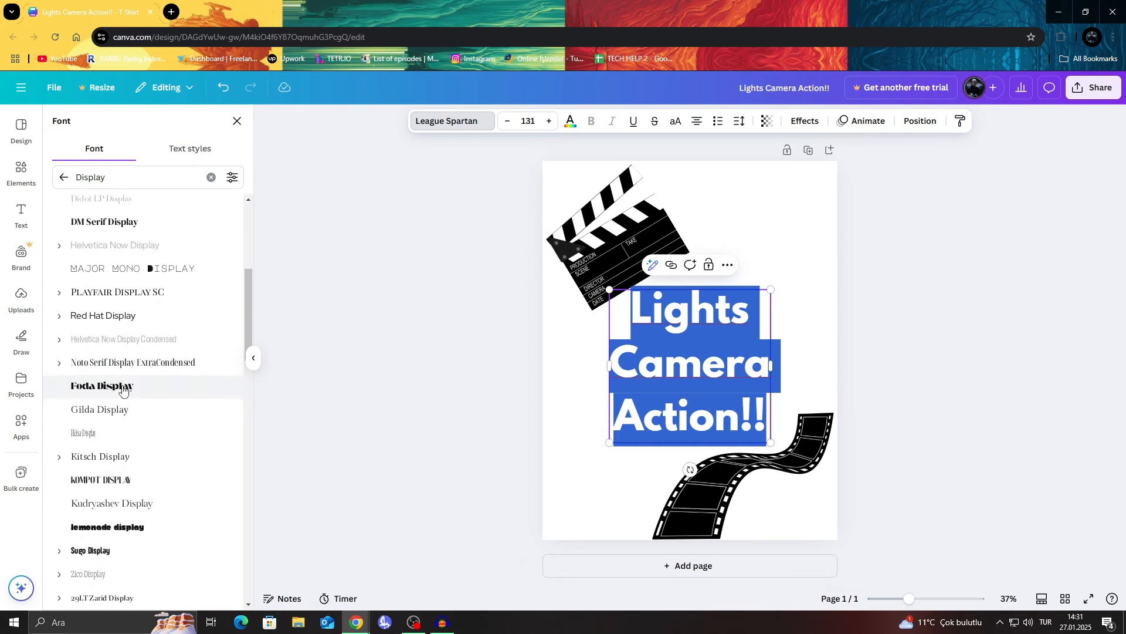
scroll(123, 389, up, 5)
click(64, 177)
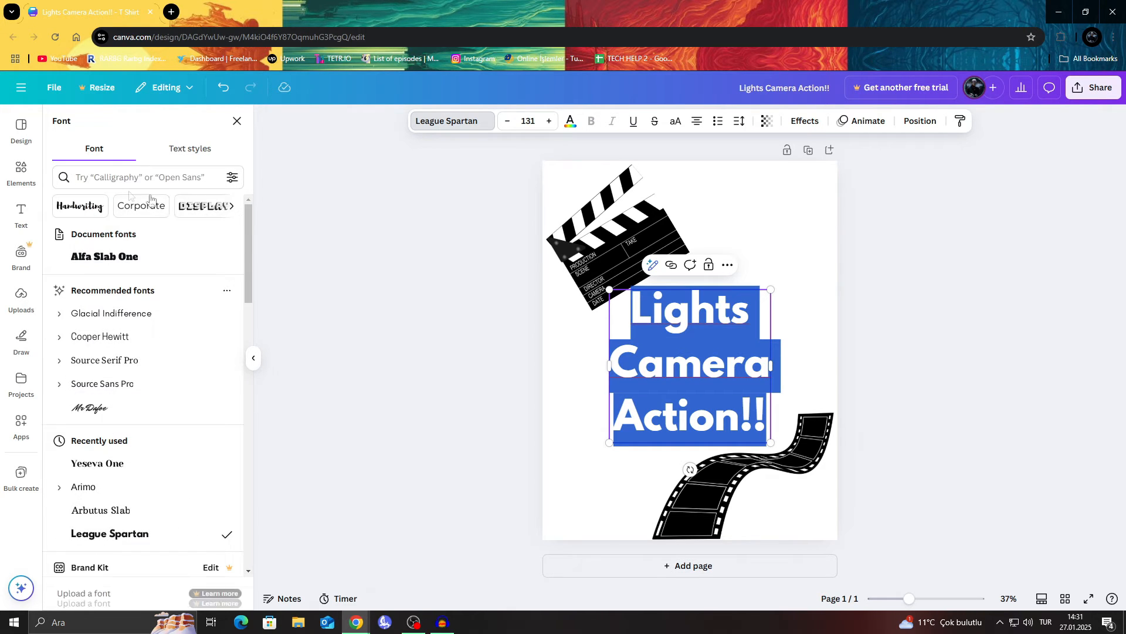
click(200, 213)
drag(246, 218, 246, 437)
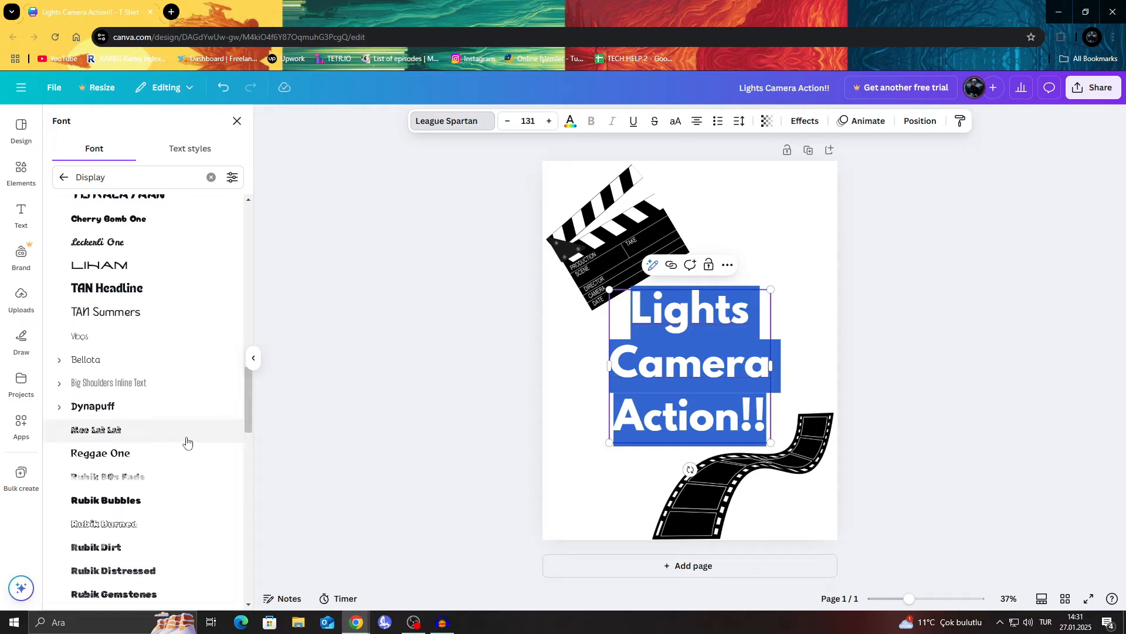
click(113, 437)
click(903, 313)
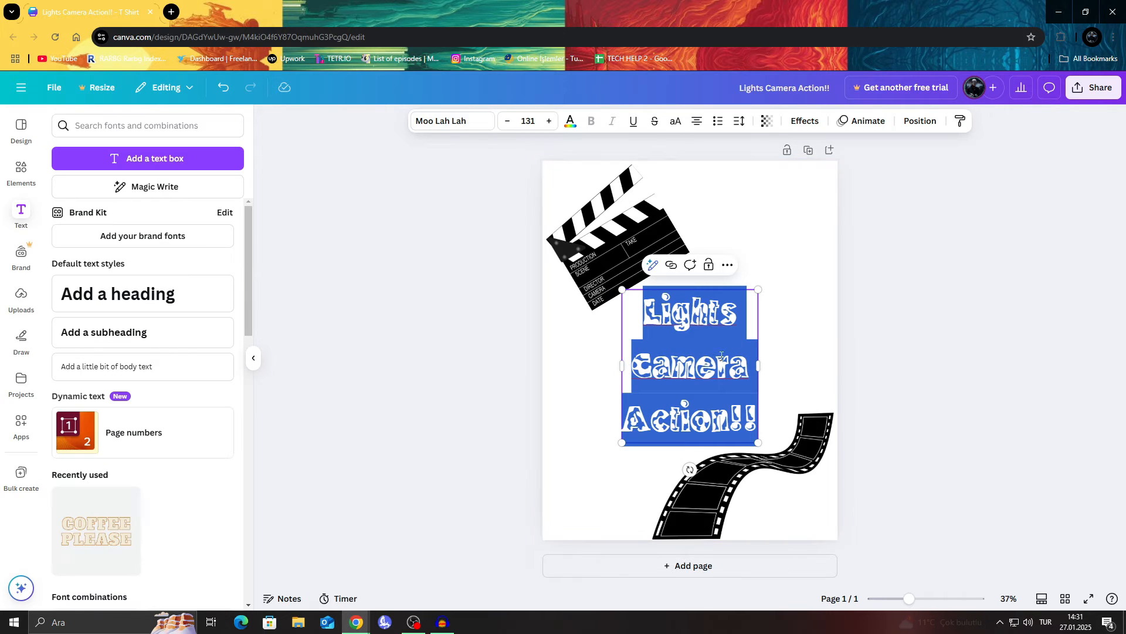
Step: Enlarge the text to about font size 153 and reposition it near the page's center
click(729, 327)
drag(758, 299, 775, 271)
drag(728, 314, 717, 329)
Step: Color all three text lines red using the default solid colors
double_click(718, 329)
click(699, 365)
drag(768, 426, 615, 315)
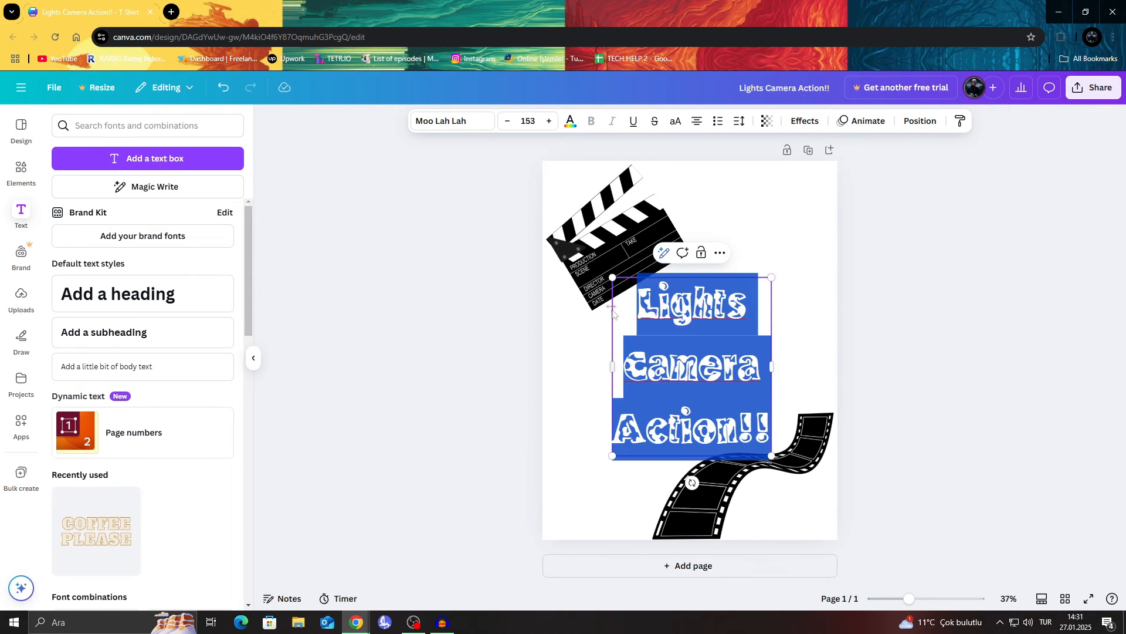
click(570, 122)
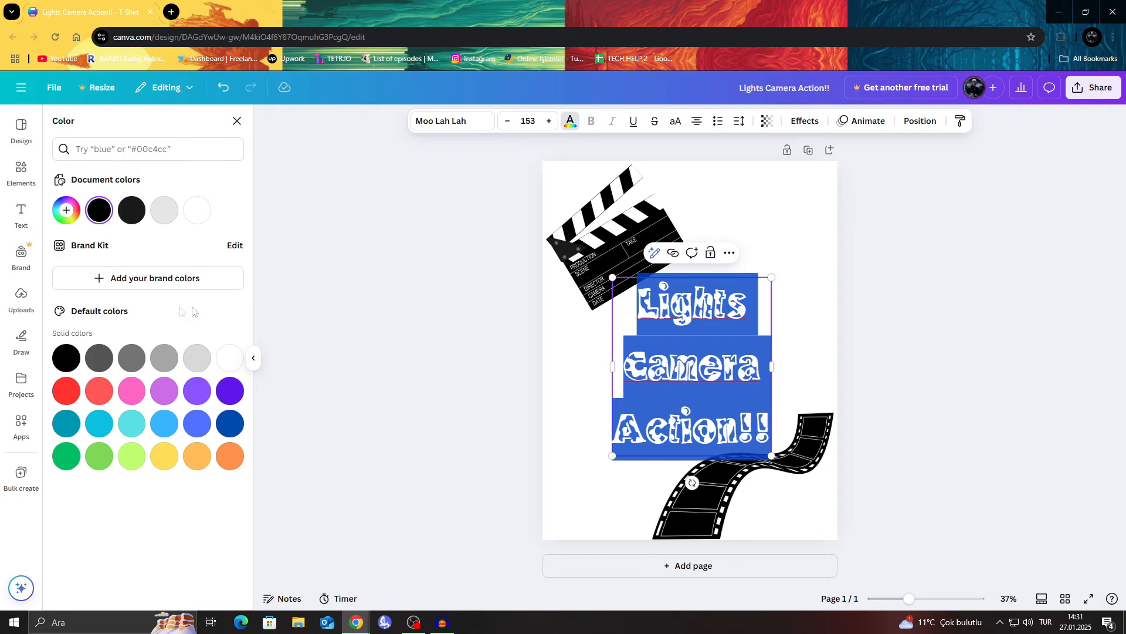
click(71, 394)
click(859, 280)
Step: Recolor all three text lines dark blue using the default solid colors
click(715, 315)
double_click(715, 315)
drag(767, 431, 633, 286)
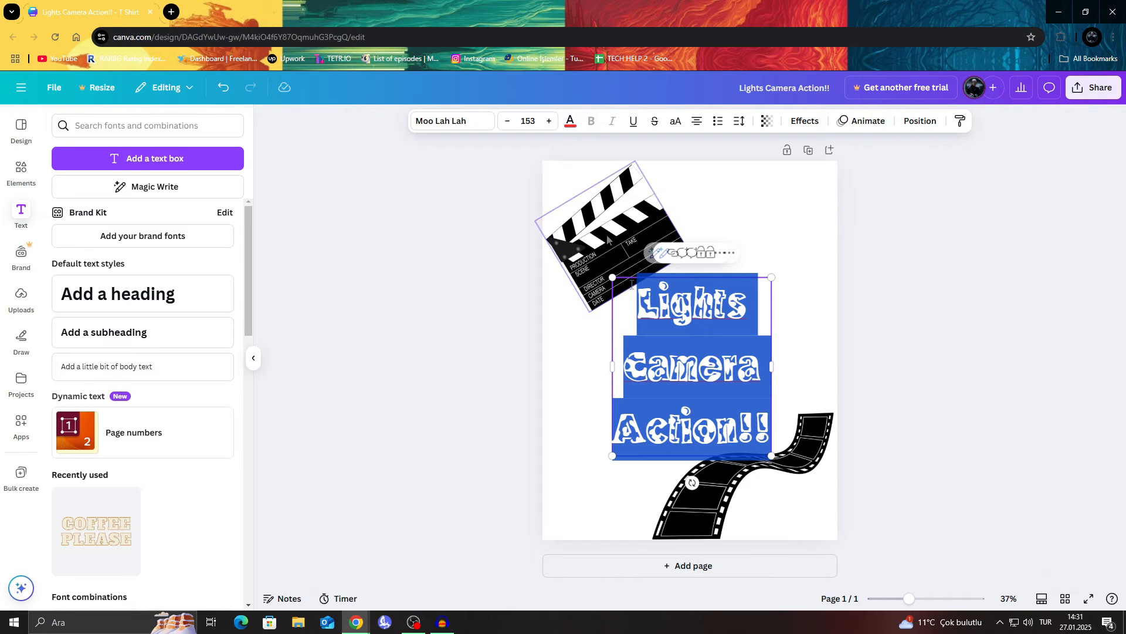
click(570, 121)
click(231, 429)
click(845, 283)
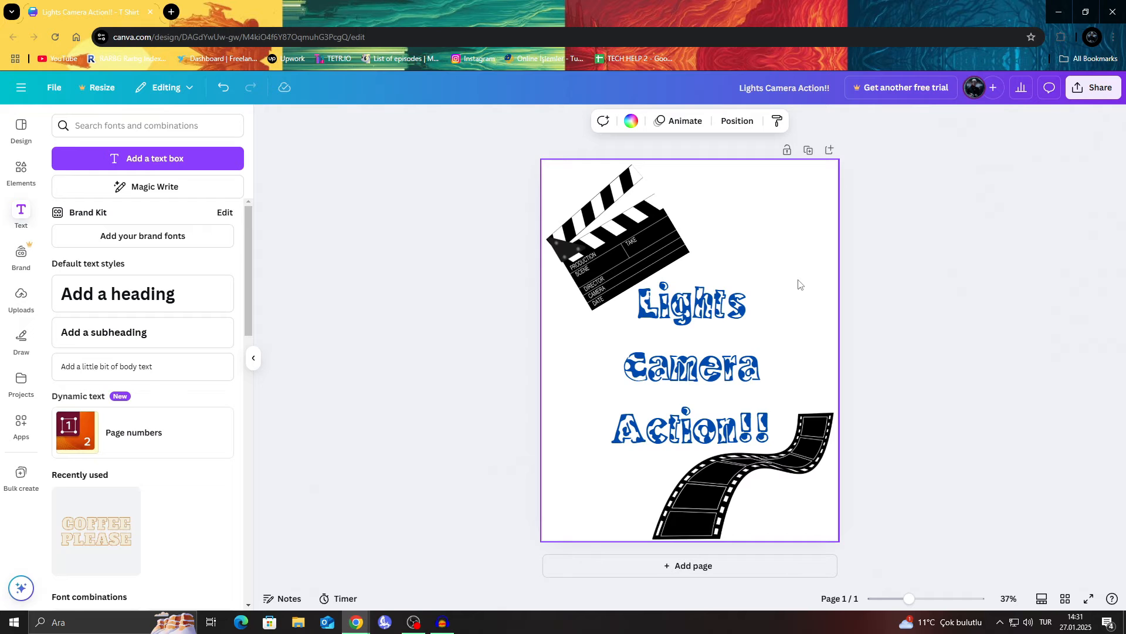
Step: Set the color of all three text lines to black from the document colors
click(721, 338)
mouse_move(767, 432)
mouse_down()
mouse_move(591, 302)
mouse_move(665, 311)
mouse_move(770, 439)
mouse_up()
click(570, 121)
click(133, 220)
click(237, 121)
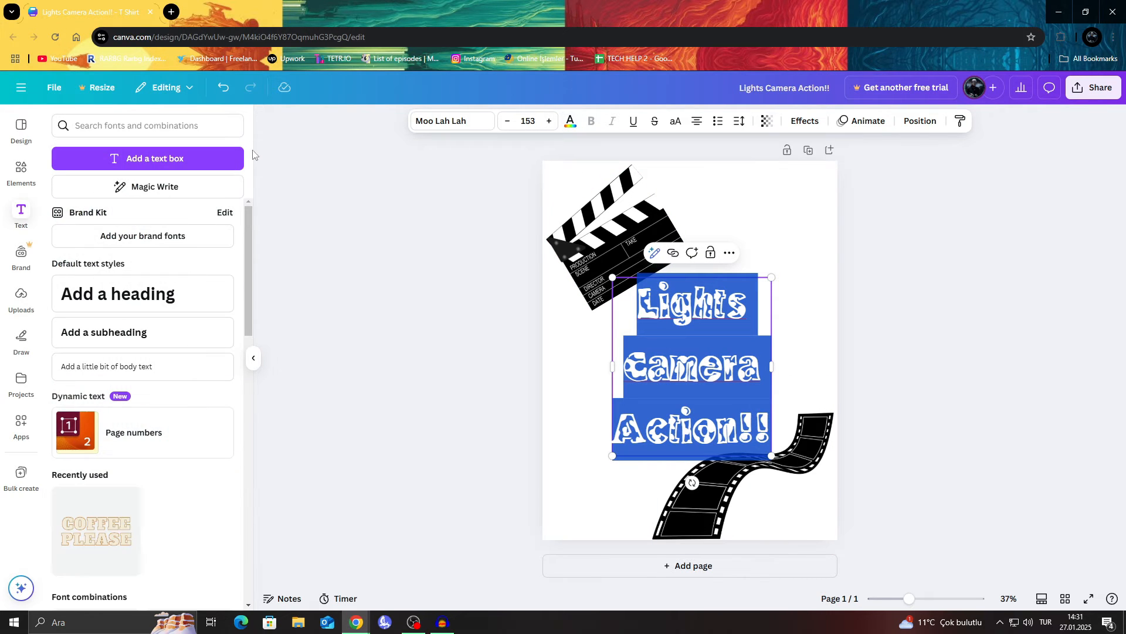
Step: Draw freehand wavy lines with the marker set to black in the empty areas around the page's corners
click(13, 337)
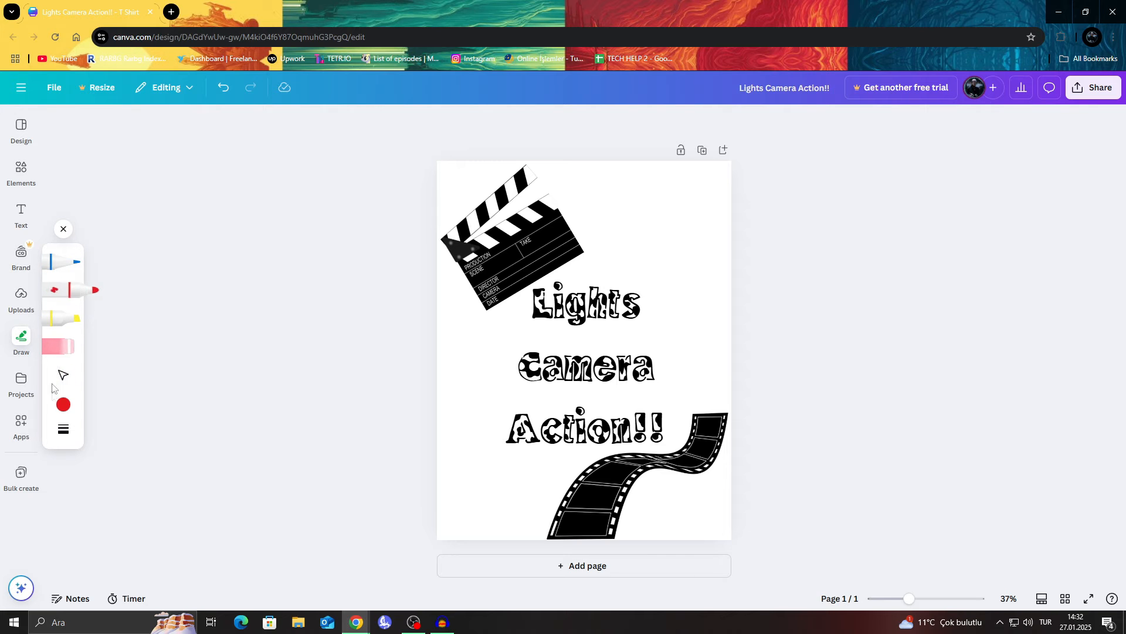
click(63, 406)
click(134, 415)
drag(610, 183, 648, 230)
mouse_move(669, 270)
mouse_down()
mouse_move(706, 278)
mouse_move(733, 328)
mouse_up()
mouse_move(651, 181)
mouse_down()
mouse_move(680, 196)
mouse_move(732, 271)
mouse_up()
mouse_move(707, 170)
mouse_down()
mouse_move(730, 213)
mouse_move(665, 220)
mouse_move(704, 261)
mouse_up()
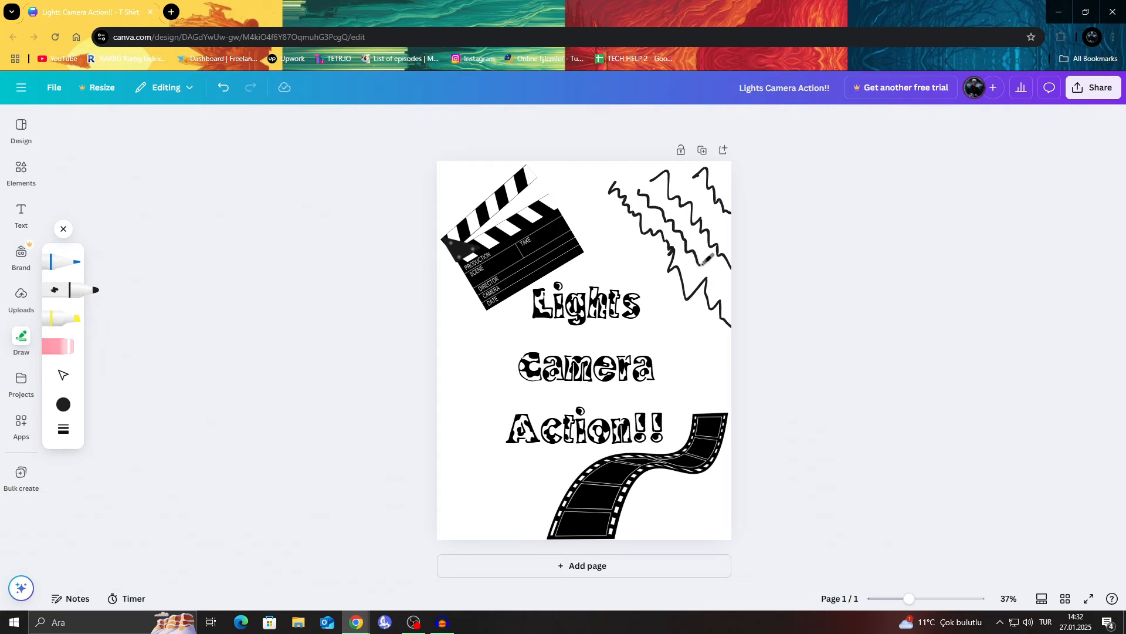
mouse_move(598, 212)
mouse_down()
mouse_move(671, 315)
mouse_move(697, 315)
mouse_up()
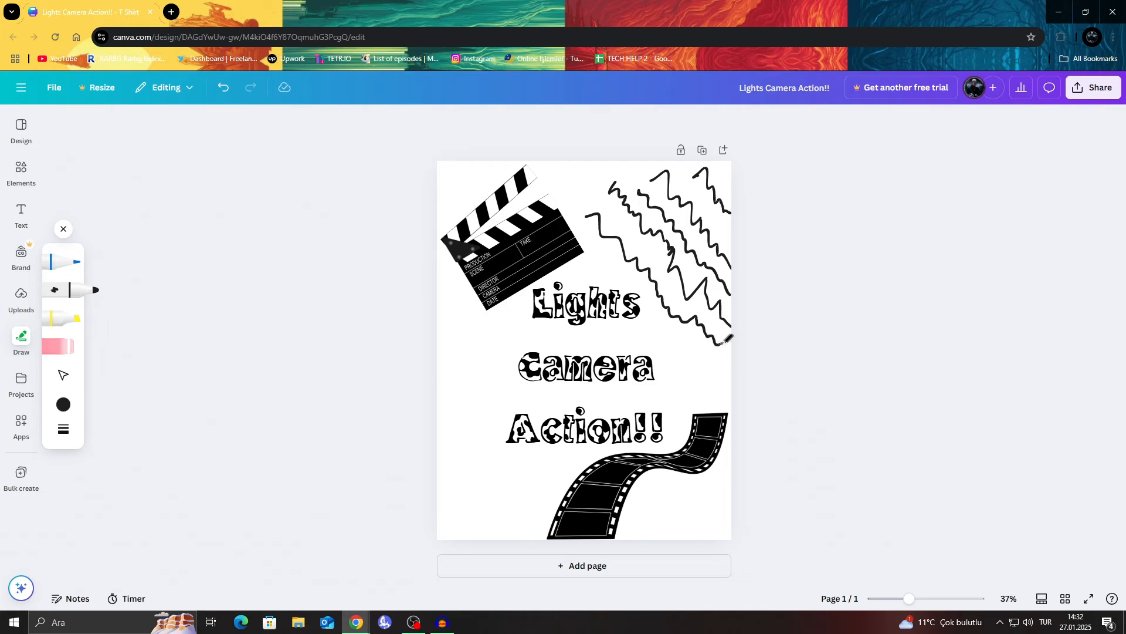
mouse_move(448, 341)
mouse_down()
mouse_move(476, 395)
mouse_move(514, 525)
mouse_up()
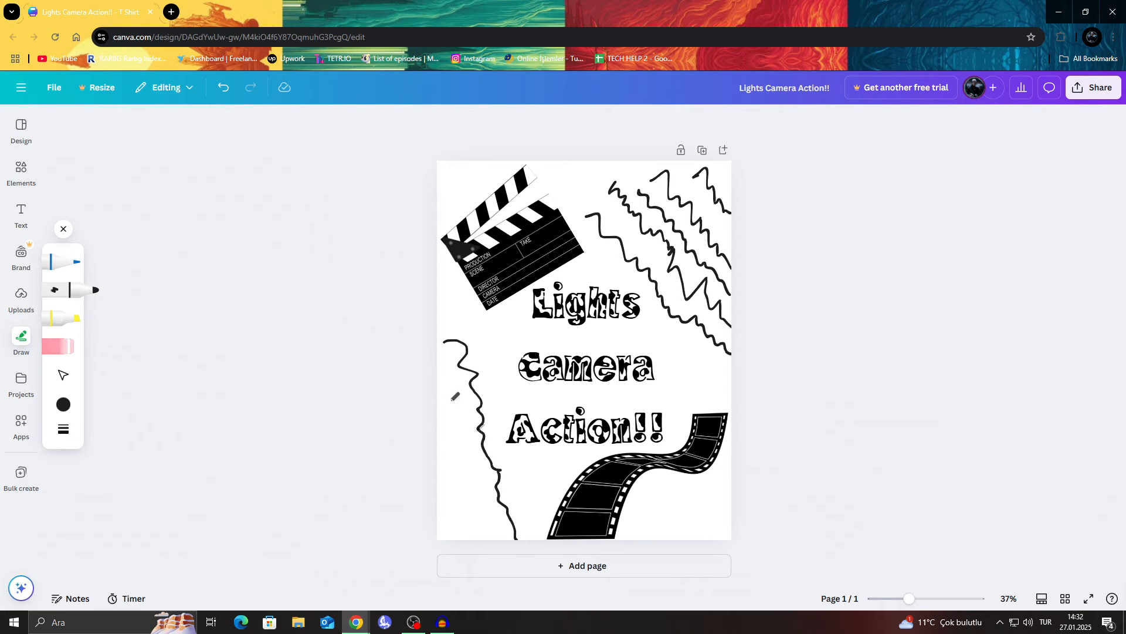
drag(452, 389, 498, 533)
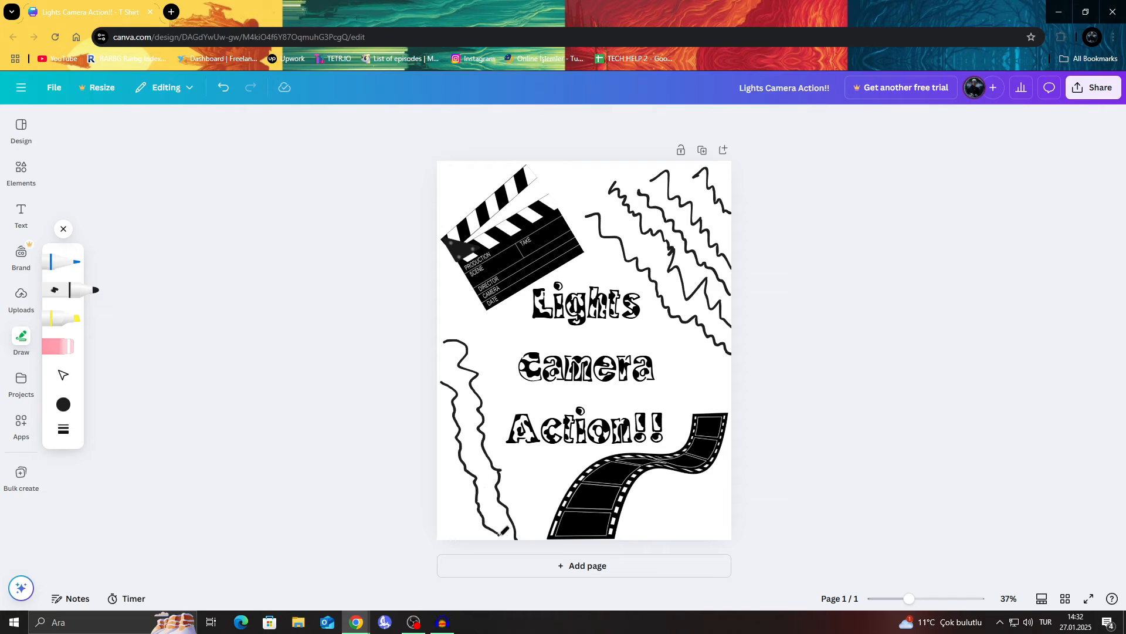
drag(444, 473, 464, 528)
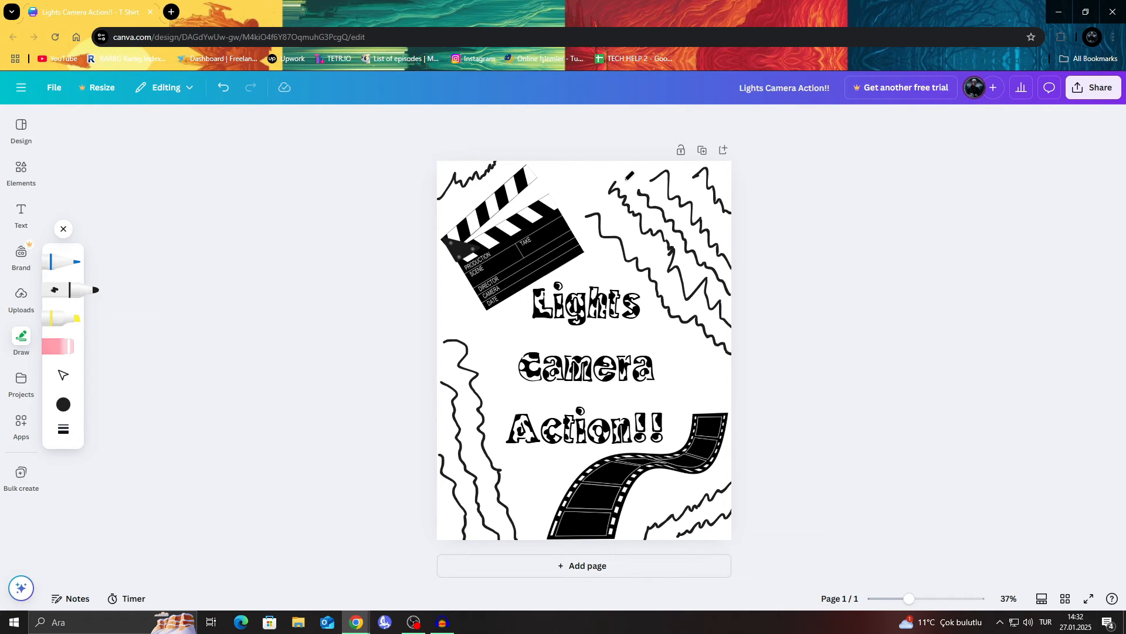
Step: Switch to the pen drawing tool and set its color to black from the document colors
click(61, 262)
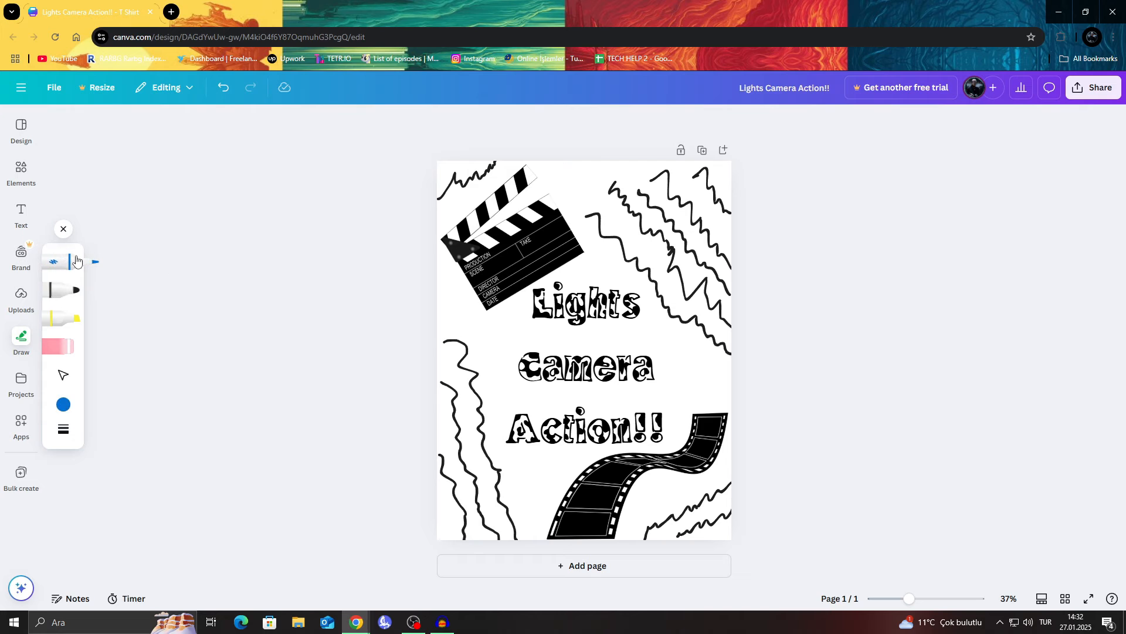
click(63, 404)
click(154, 472)
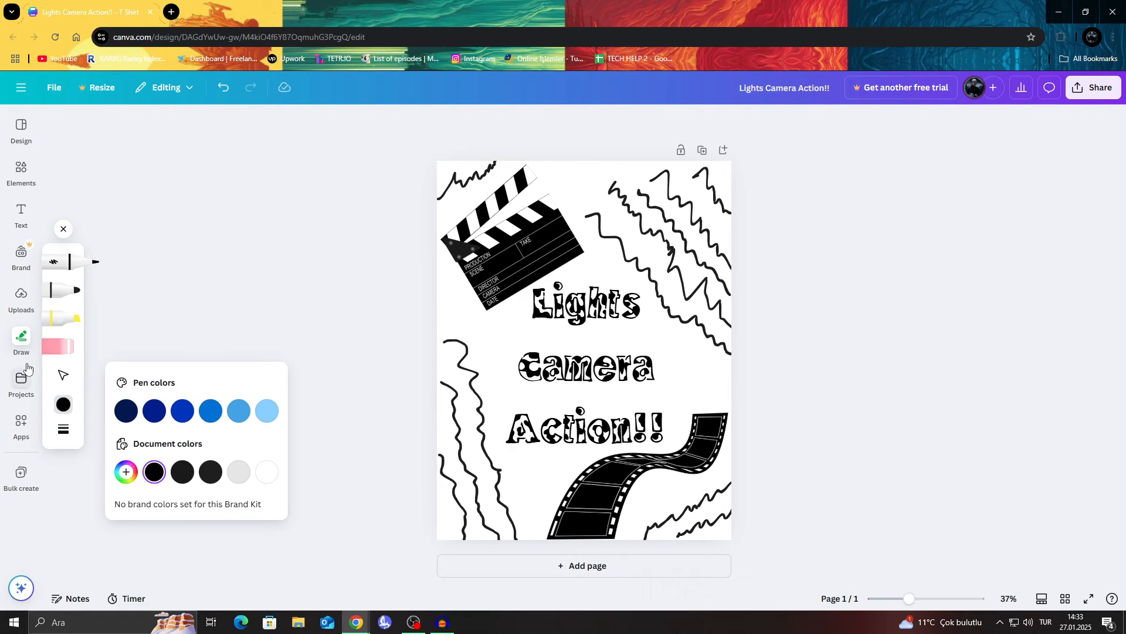
Step: Try the white front-and-back T-shirt photo from the suggested T shirt elements on the page and delete it
click(28, 392)
click(22, 425)
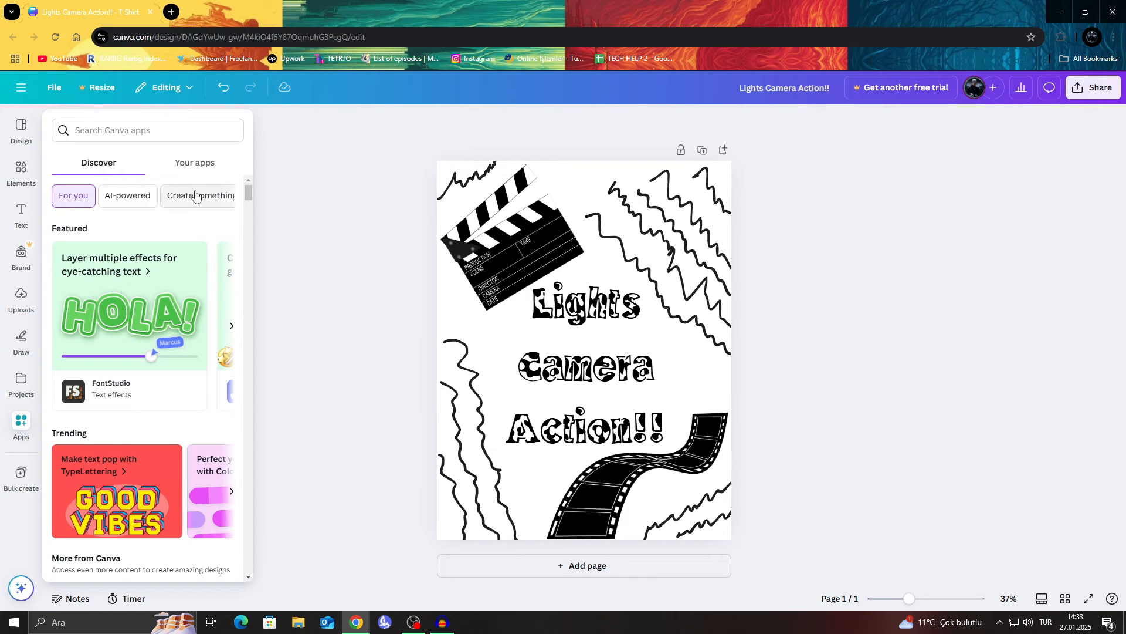
click(18, 171)
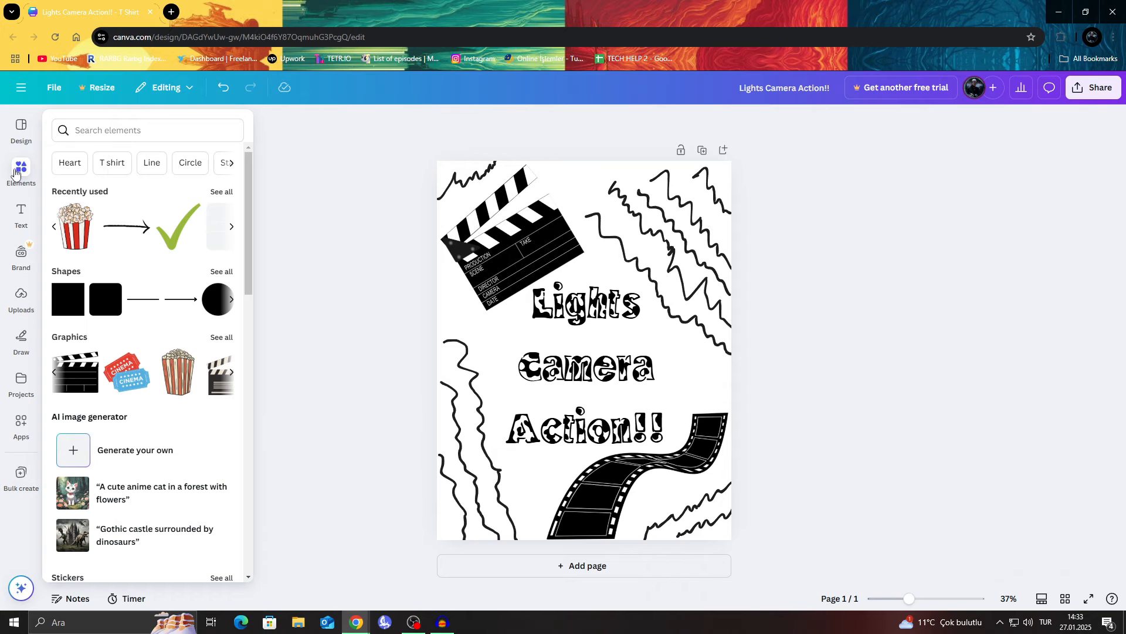
click(112, 163)
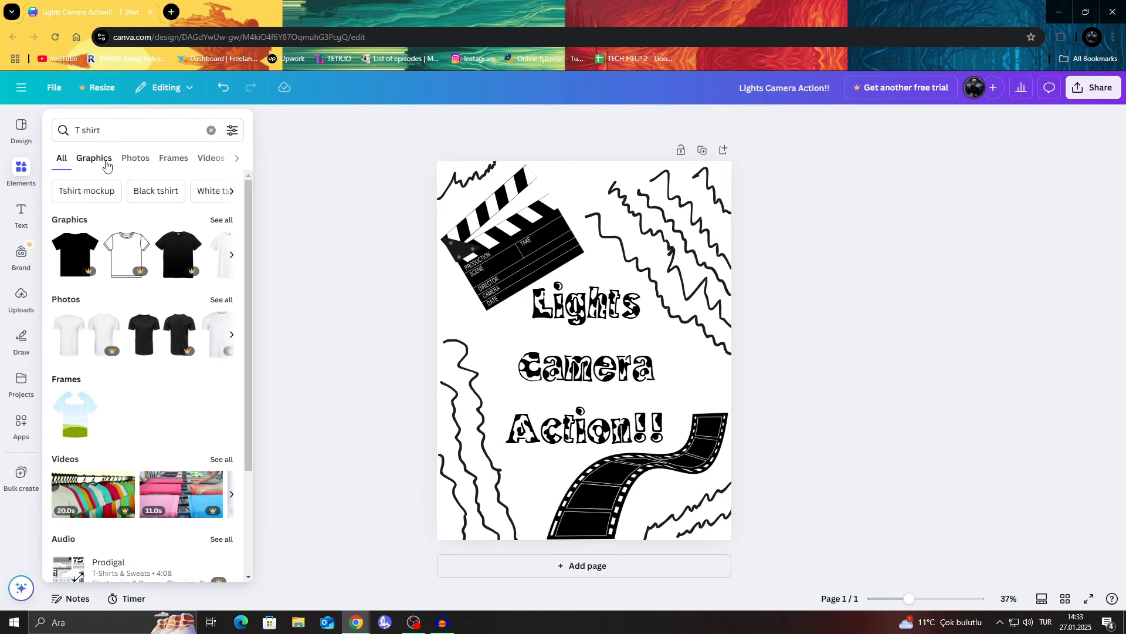
click(69, 333)
mouse_move(642, 360)
mouse_down()
mouse_move(653, 339)
mouse_move(640, 309)
mouse_move(642, 345)
mouse_move(623, 348)
mouse_up()
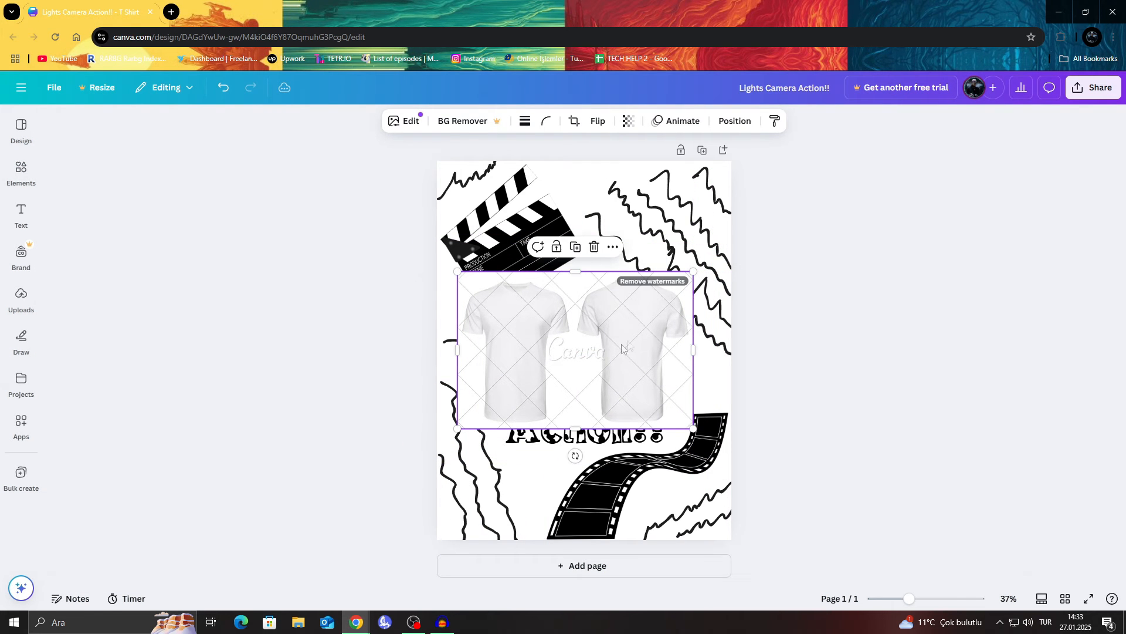
click(594, 247)
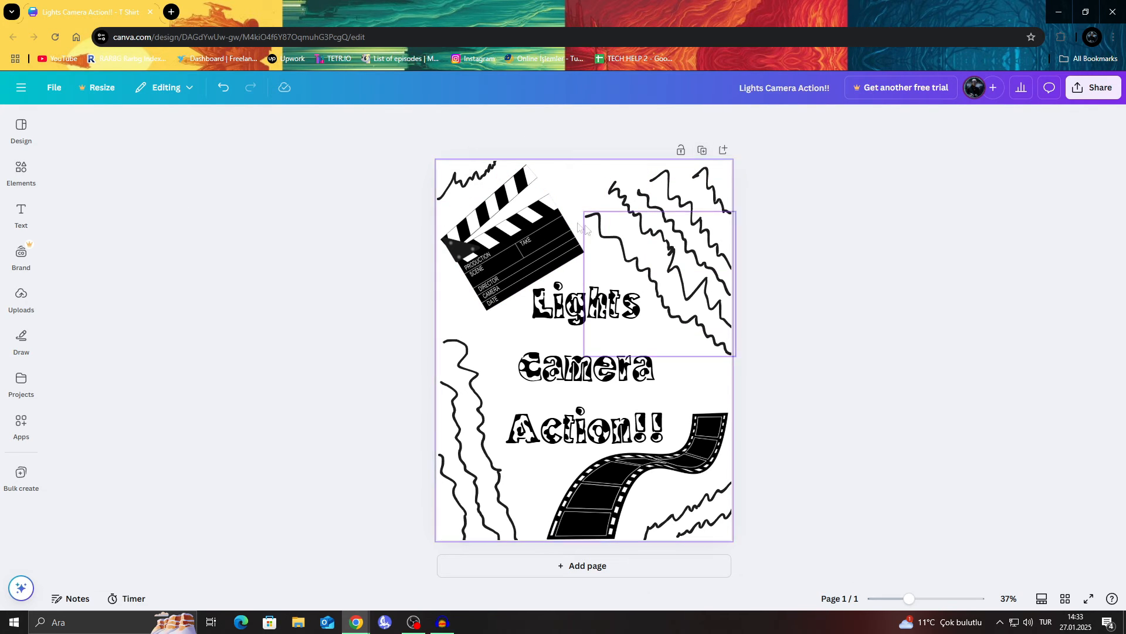
Step: Browse the T shirt element results and the suggested stickers and photos for something that suits the design
click(22, 128)
click(28, 210)
click(21, 171)
click(232, 254)
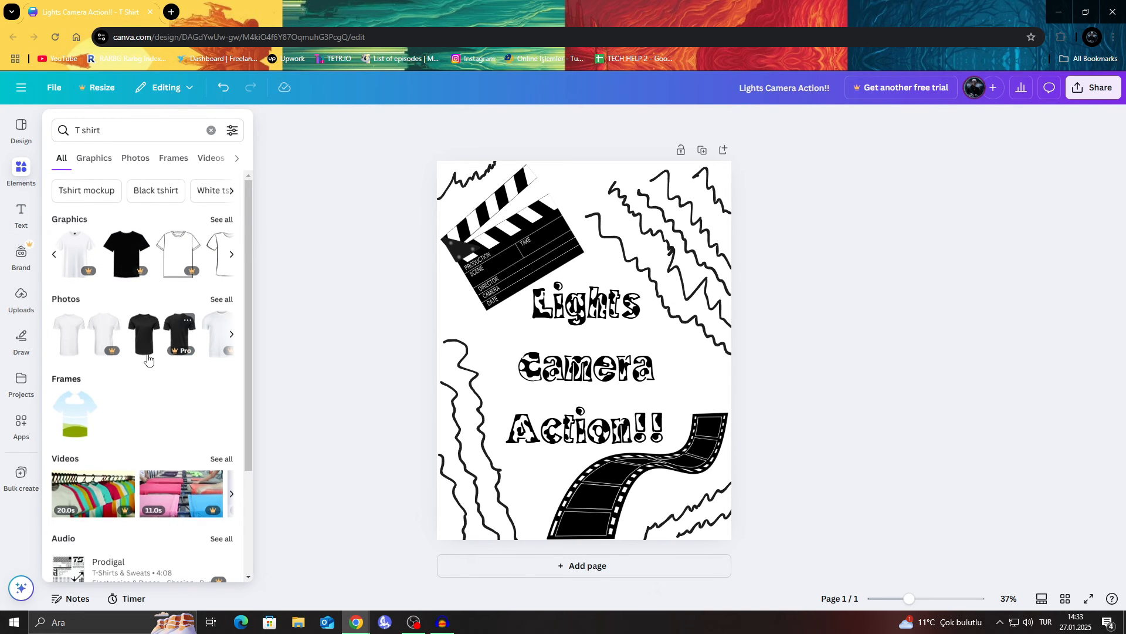
scroll(148, 359, down, 3)
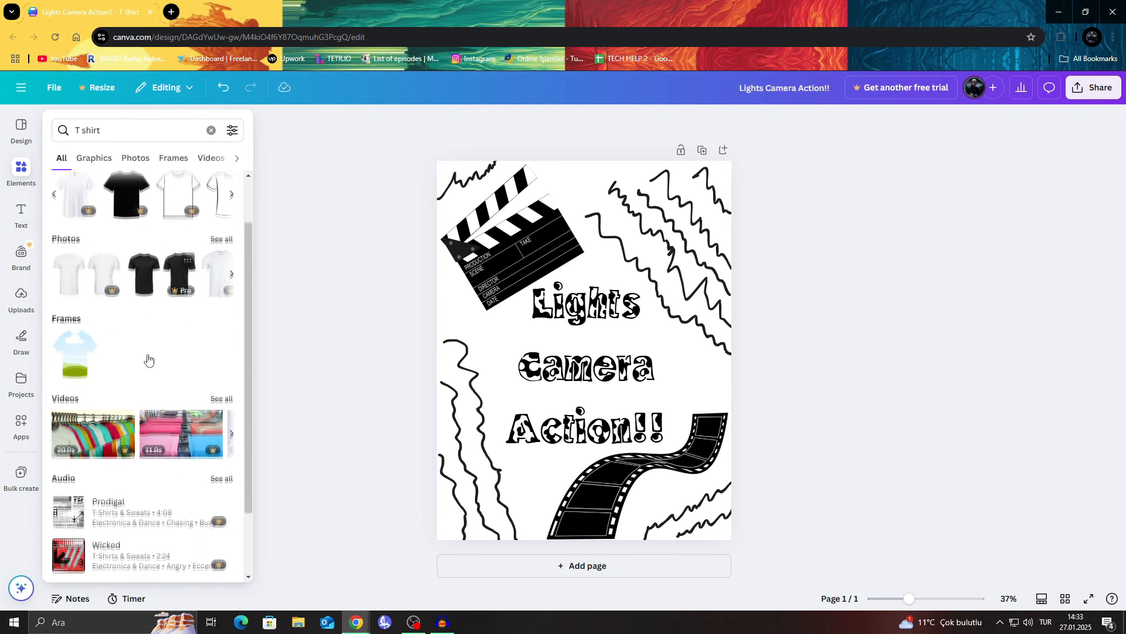
click(208, 131)
scroll(153, 293, down, 3)
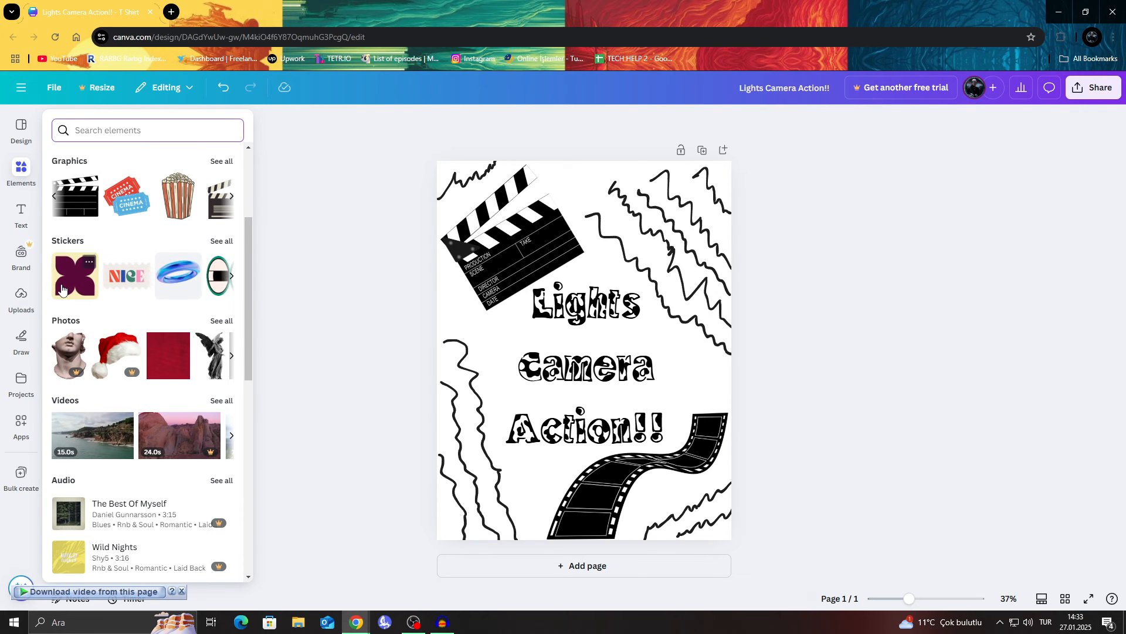
click(232, 356)
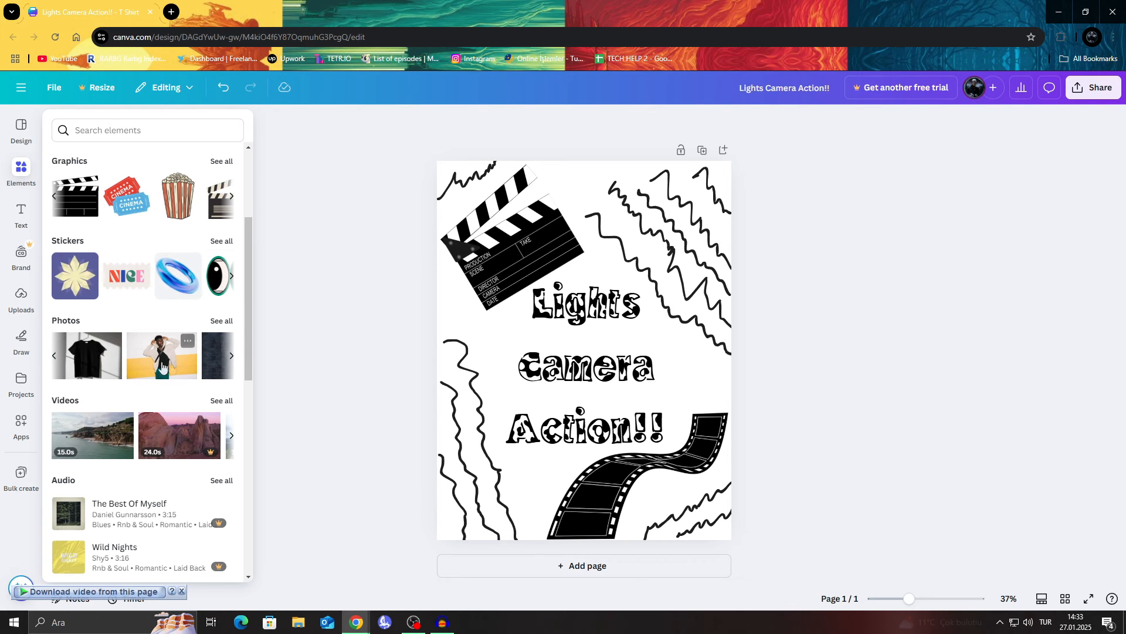
click(54, 356)
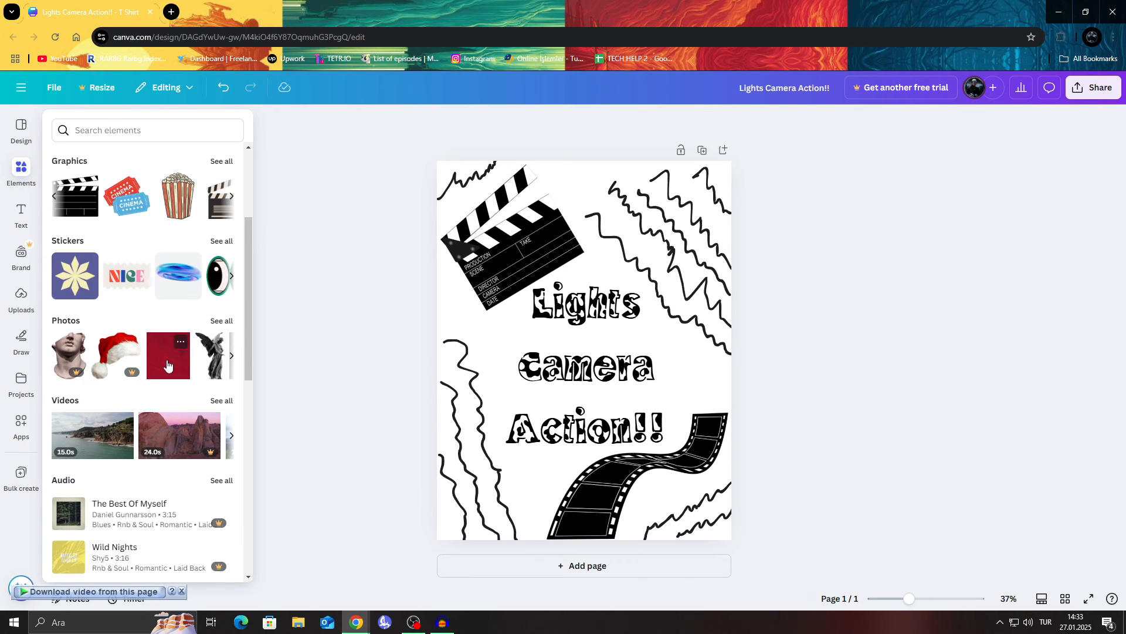
Step: Add the red fabric texture photo to the page and send it behind all other elements
click(167, 365)
drag(621, 343, 562, 271)
click(735, 121)
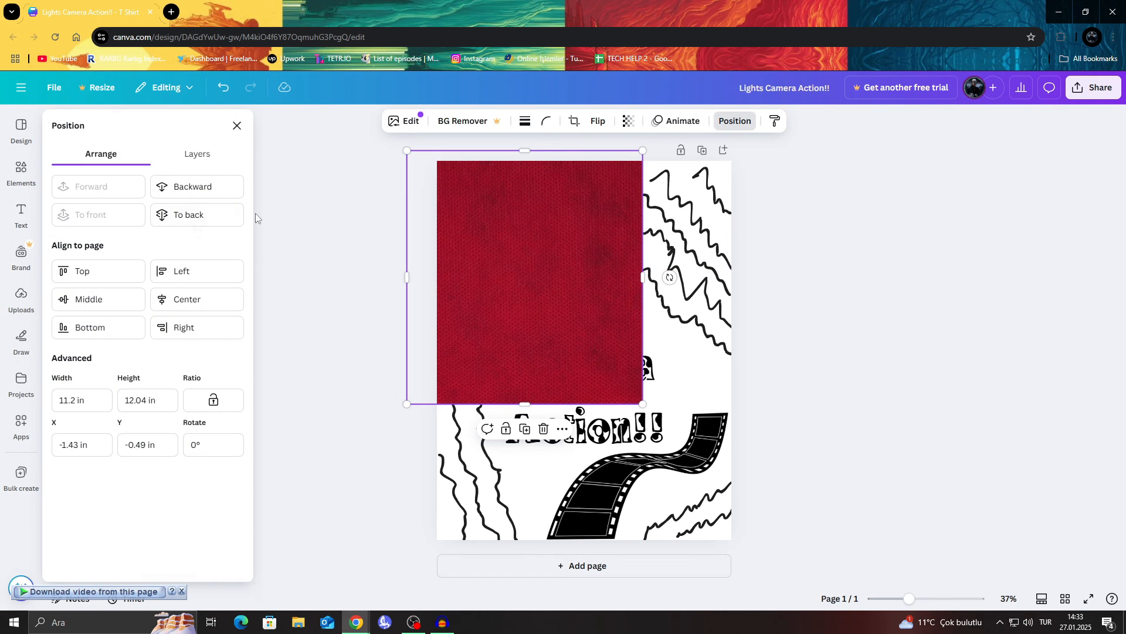
click(189, 217)
Step: Enlarge the red fabric photo to about 18.34 by 19.72 in and position it to cover the whole page
mouse_move(646, 407)
mouse_down()
mouse_move(684, 441)
mouse_move(644, 397)
mouse_up()
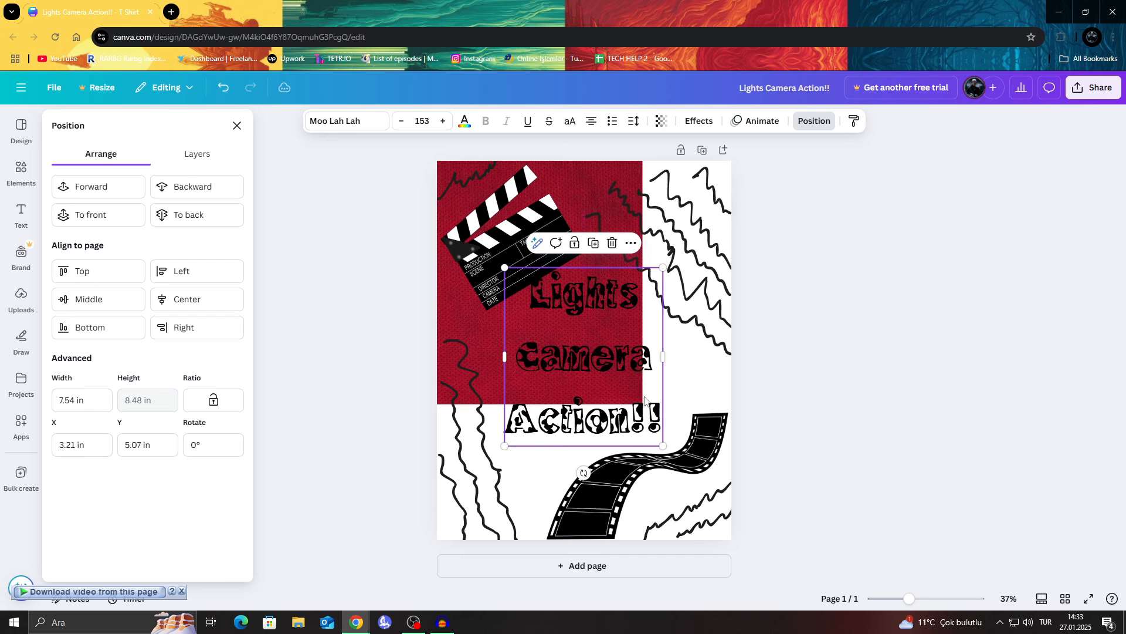
click(476, 316)
drag(643, 404, 805, 557)
drag(770, 380, 749, 377)
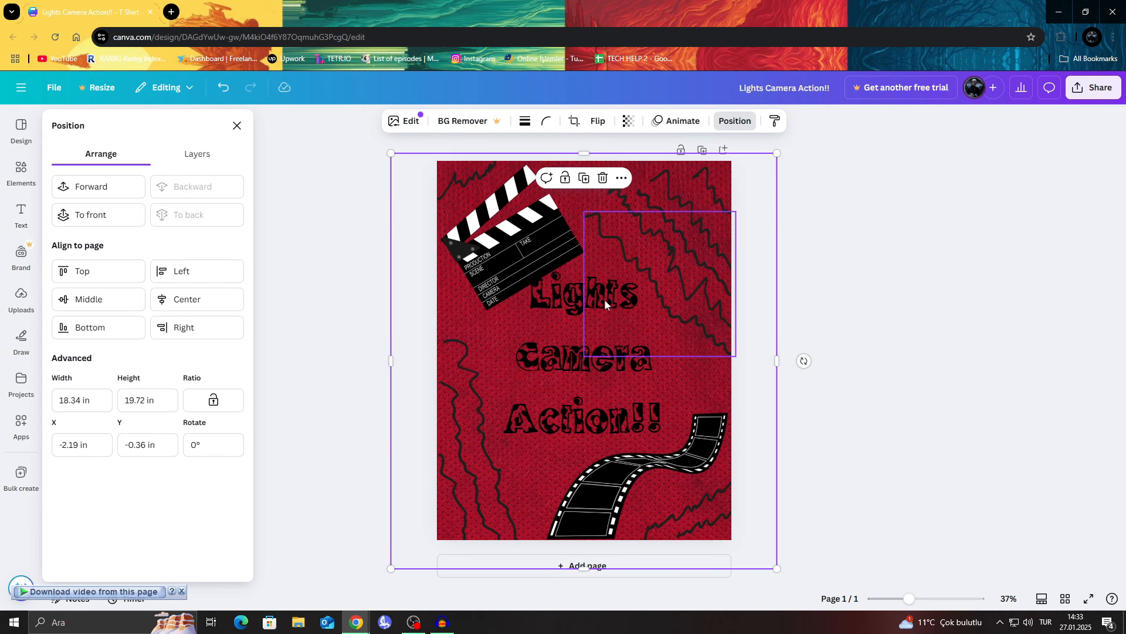
Step: Move the "Lights Camera Action!!" text down to about Y 5.38 in and select all three lines
click(557, 304)
drag(561, 301, 660, 420)
double_click(567, 309)
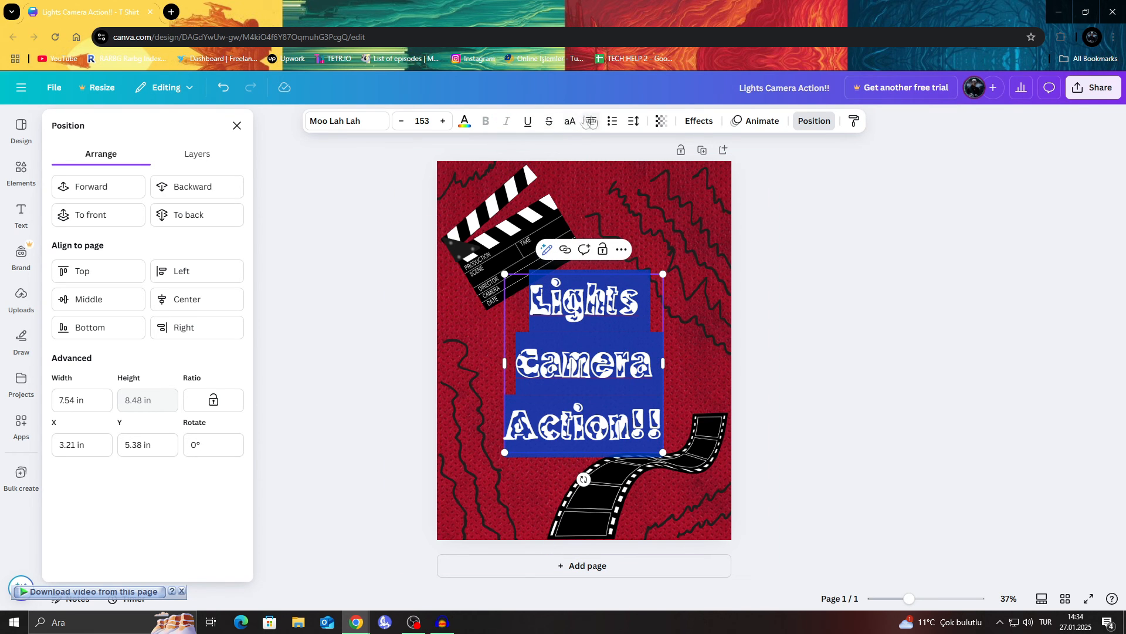
Step: Apply the Shadow effect to the three text lines and set the shadow color to white
click(700, 123)
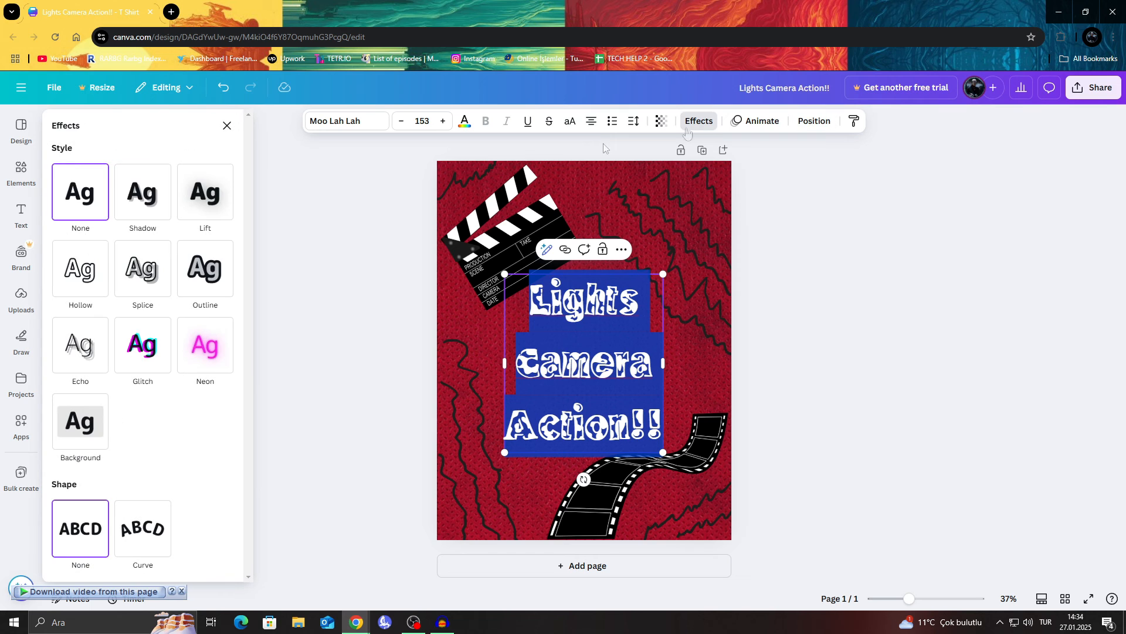
click(145, 206)
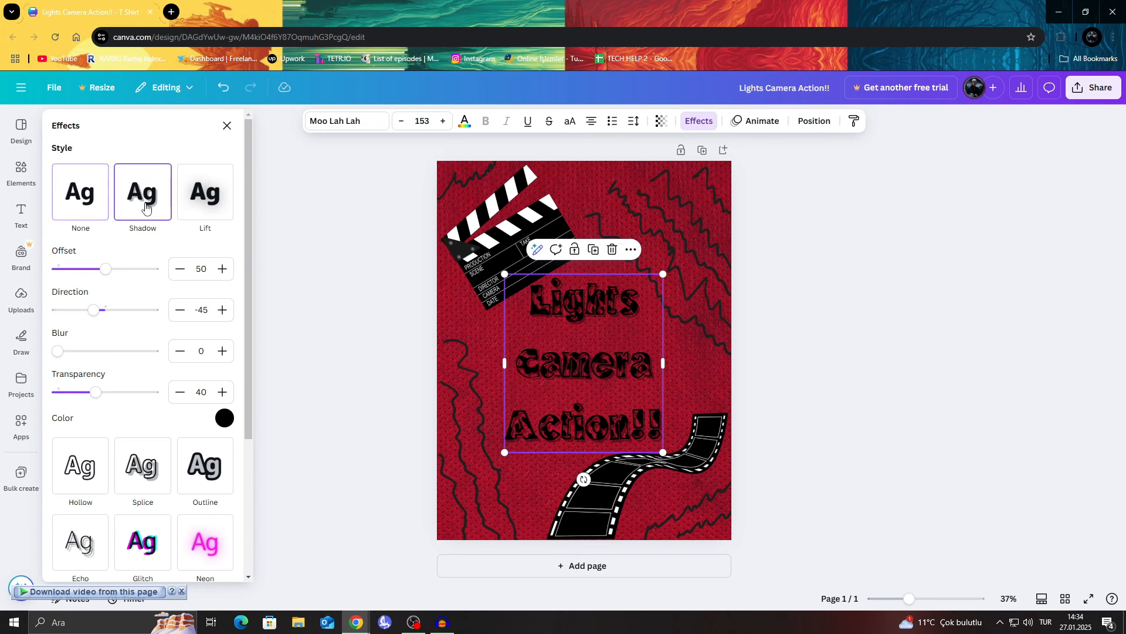
double_click(559, 311)
drag(529, 292, 662, 424)
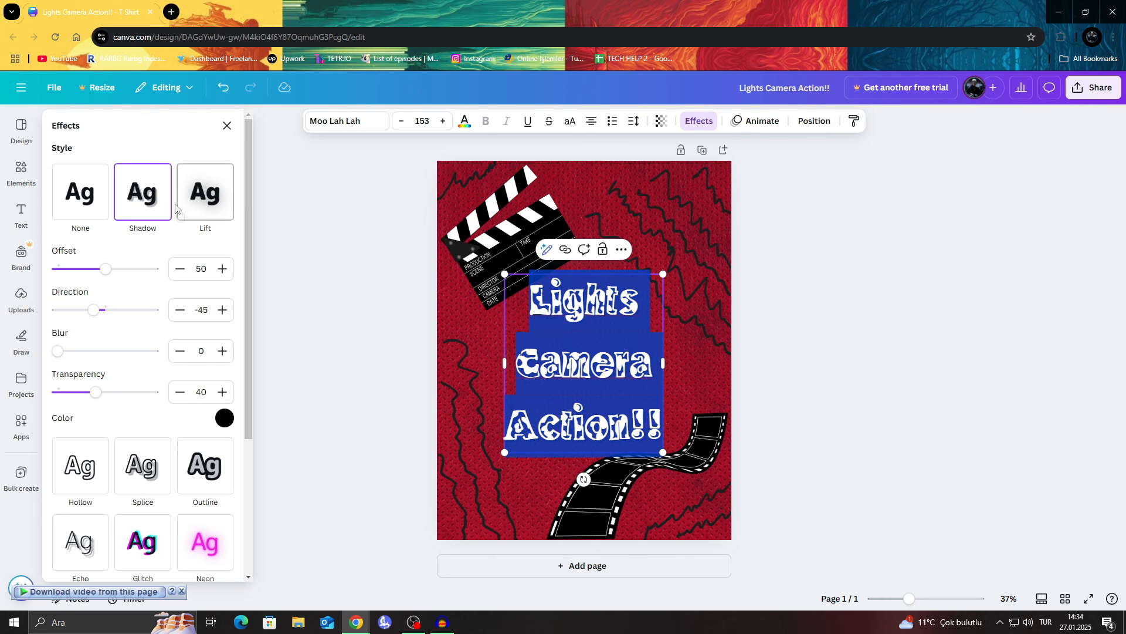
scroll(170, 264, down, 3)
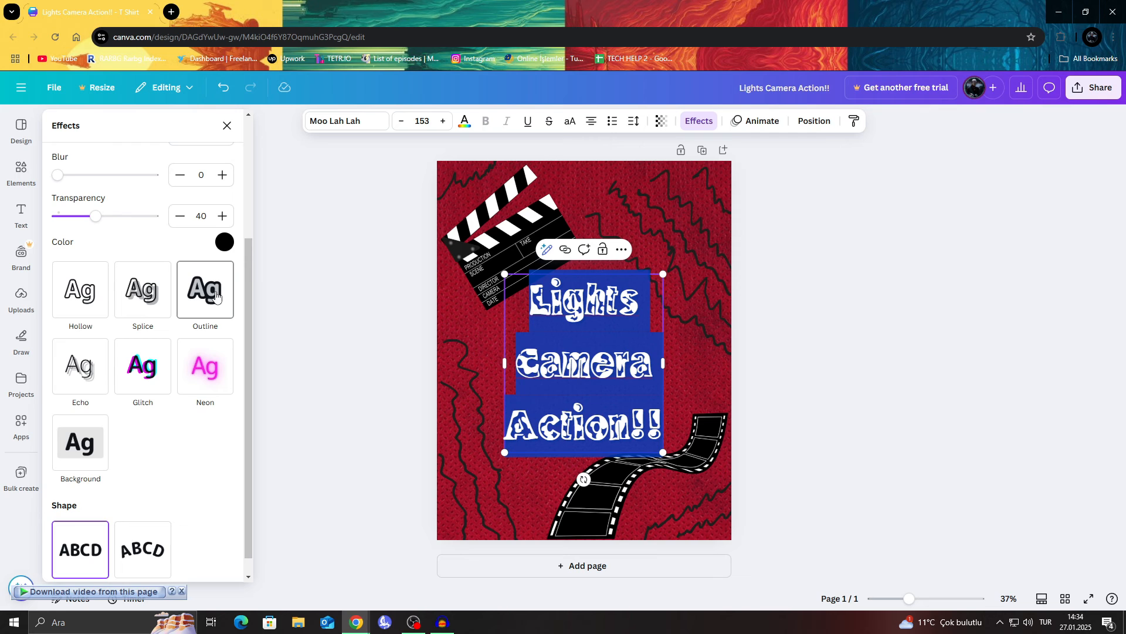
click(225, 242)
click(203, 301)
click(707, 373)
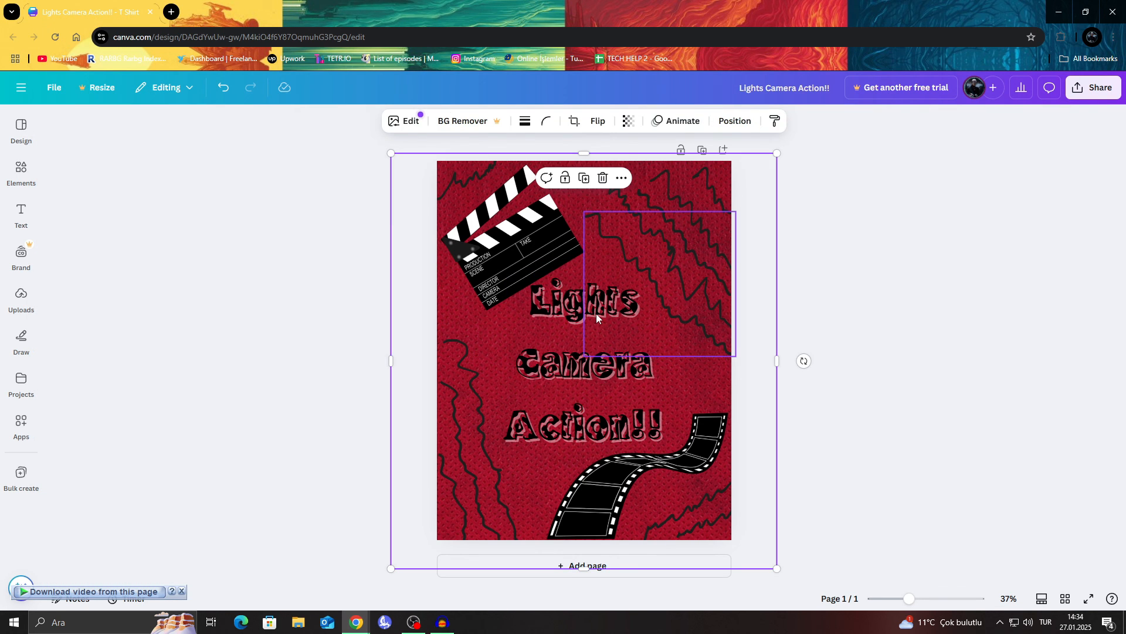
Step: Switch the effect on the three text lines to Outline and set its thickness to 100
click(560, 306)
double_click(561, 306)
drag(544, 308, 659, 438)
click(699, 121)
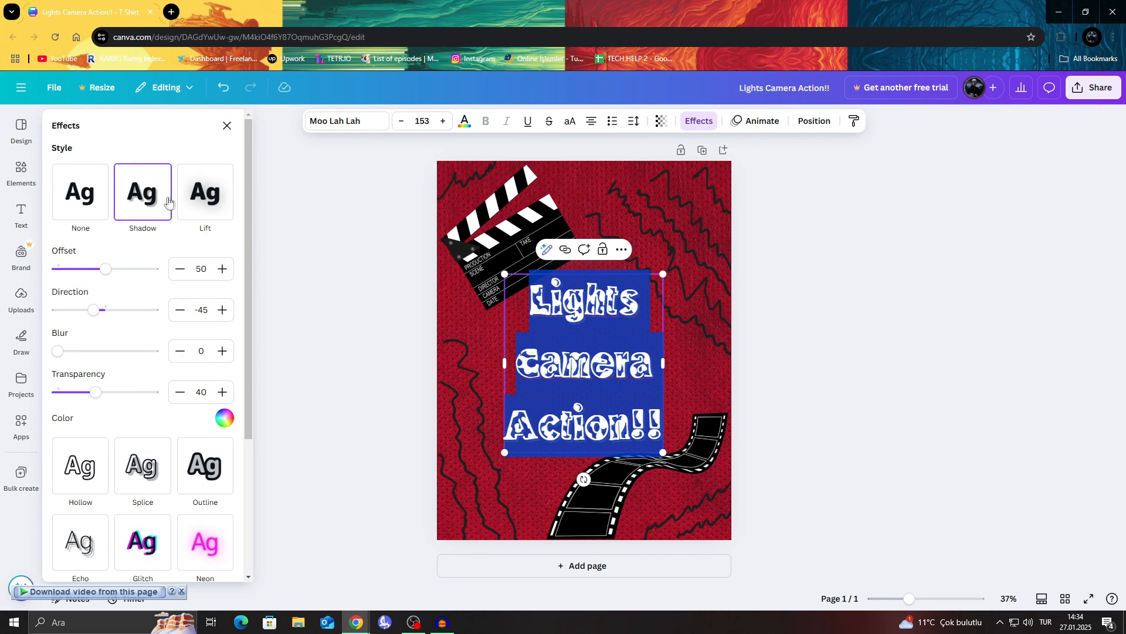
scroll(146, 293, down, 3)
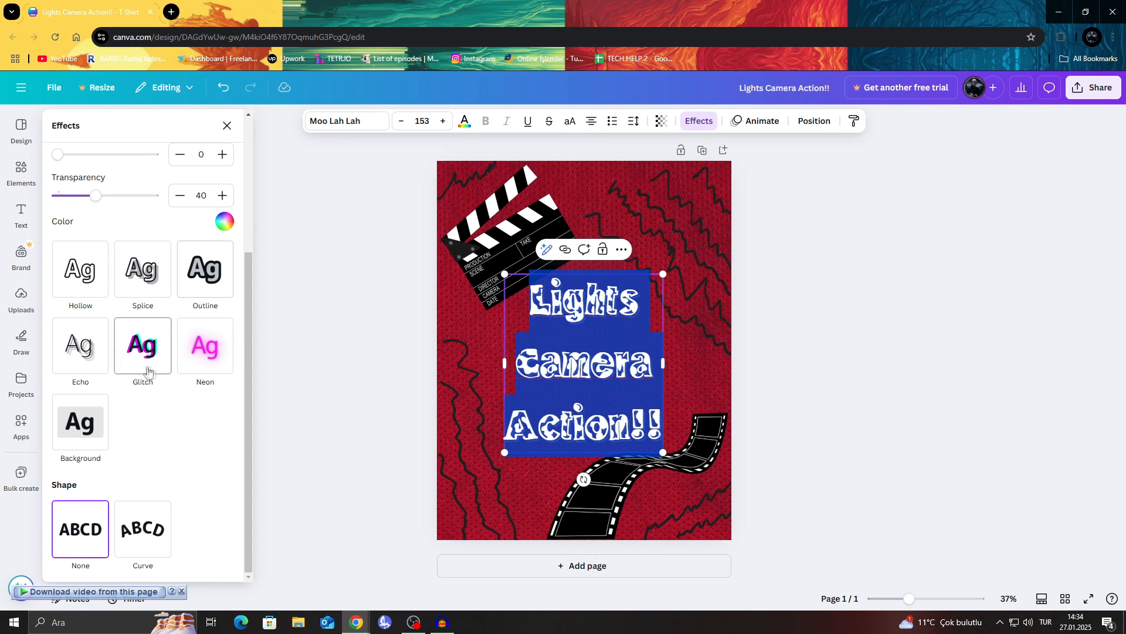
click(203, 282)
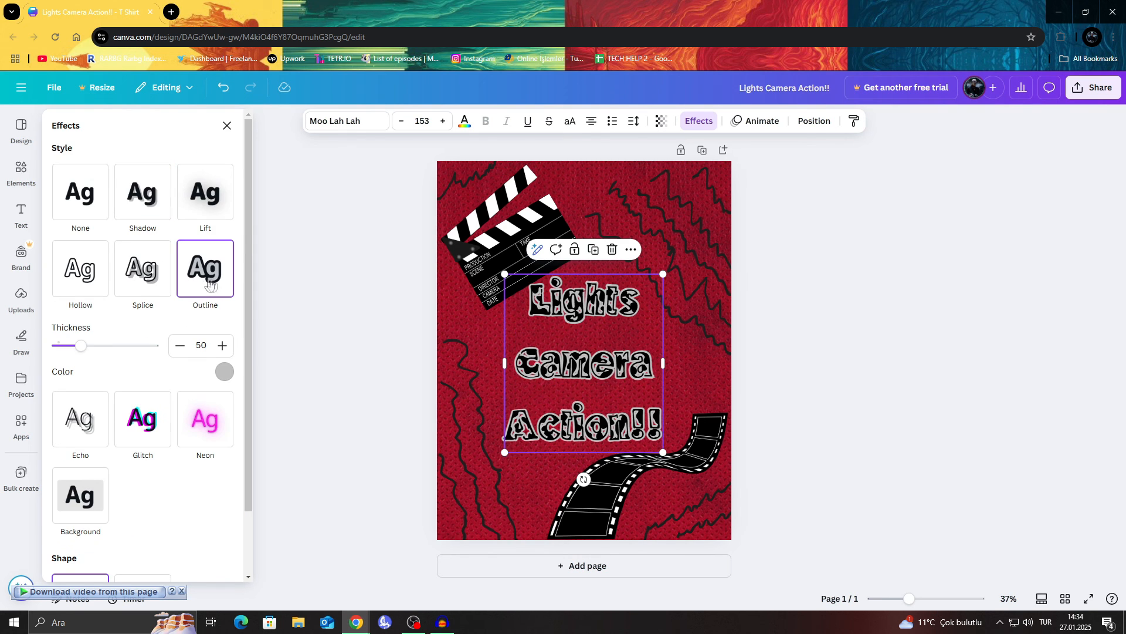
drag(82, 345, 105, 346)
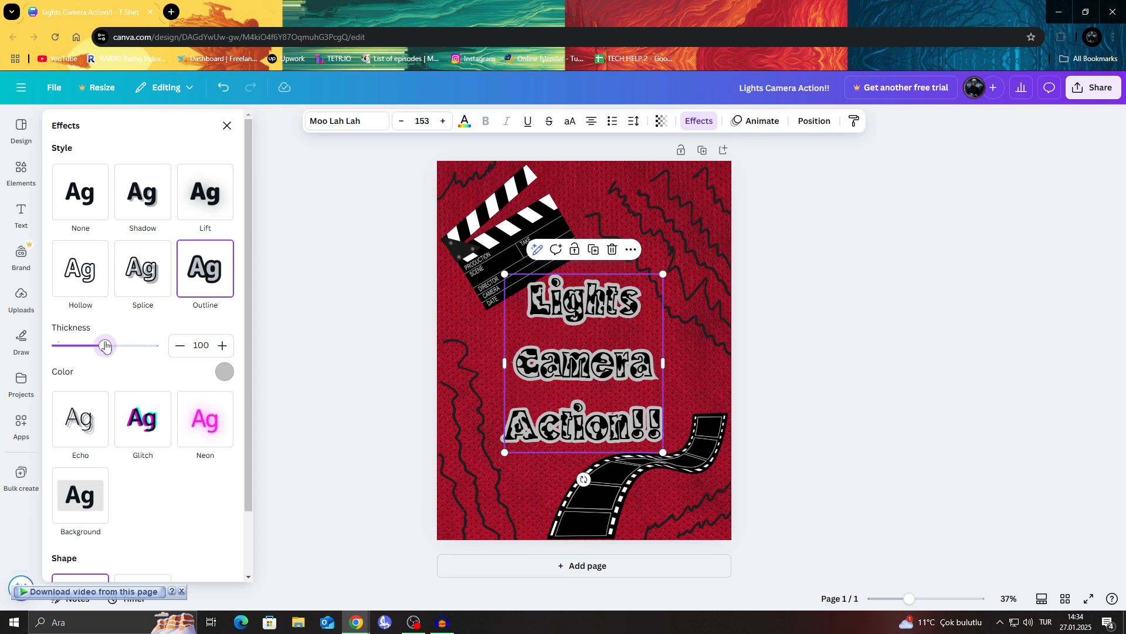
Step: Set the text outline color to white from the document colors and reduce the outline thickness slightly
click(224, 372)
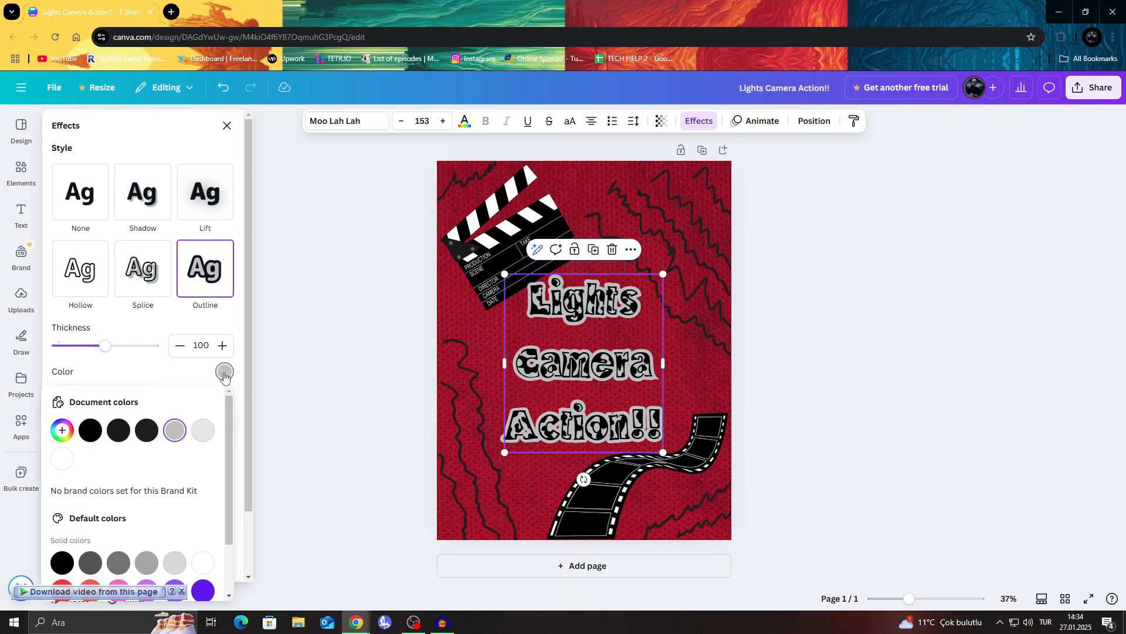
click(62, 458)
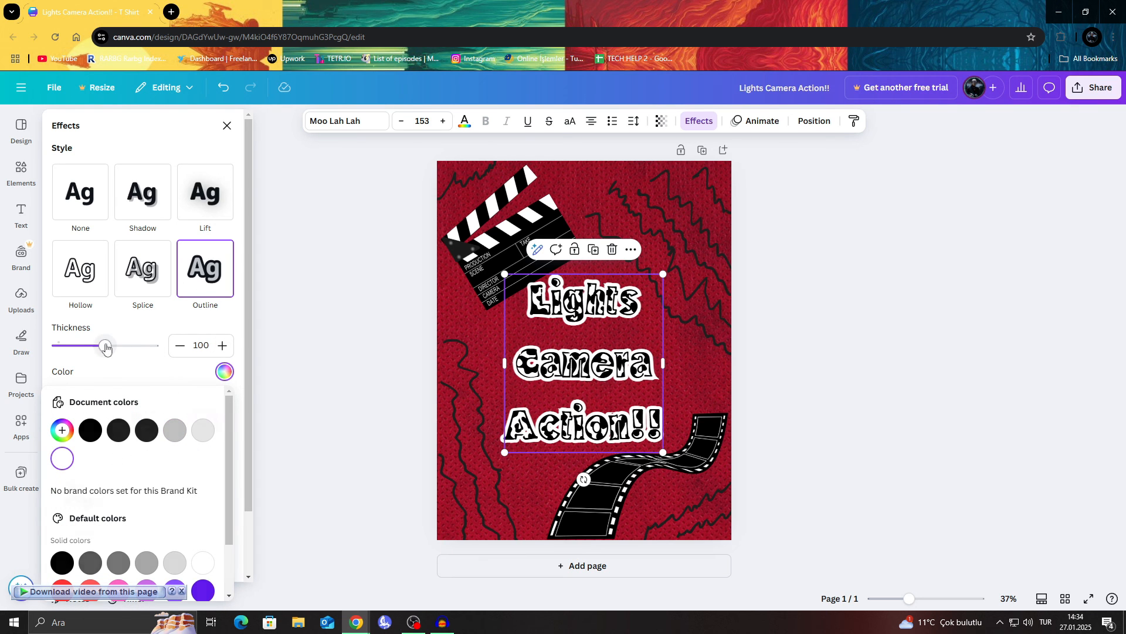
drag(105, 346, 94, 346)
click(783, 353)
click(699, 372)
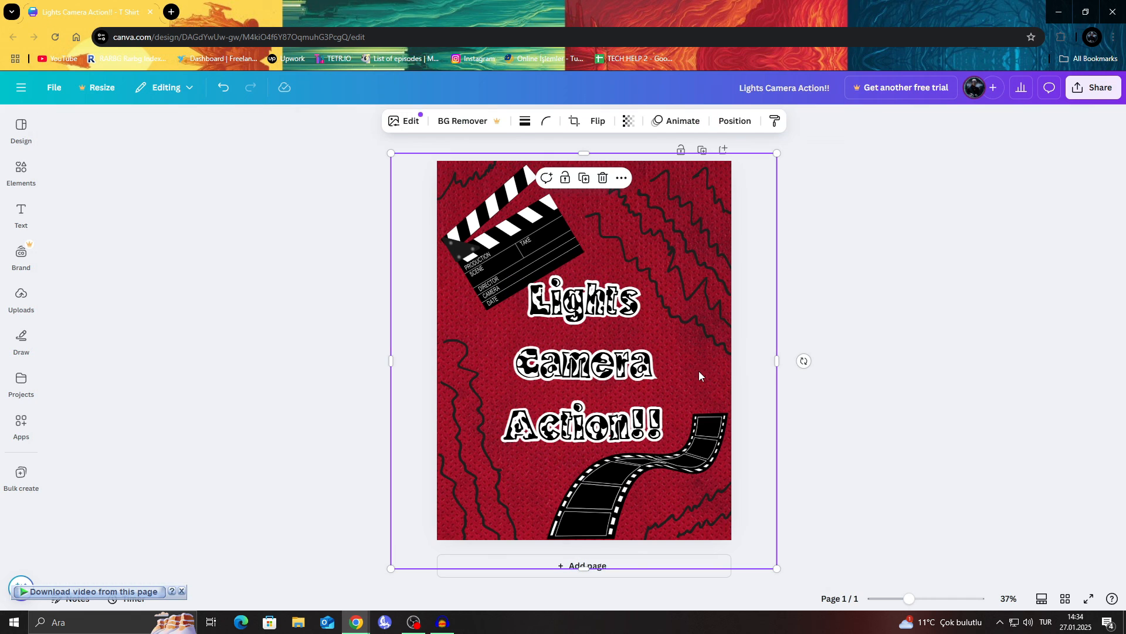
click(848, 302)
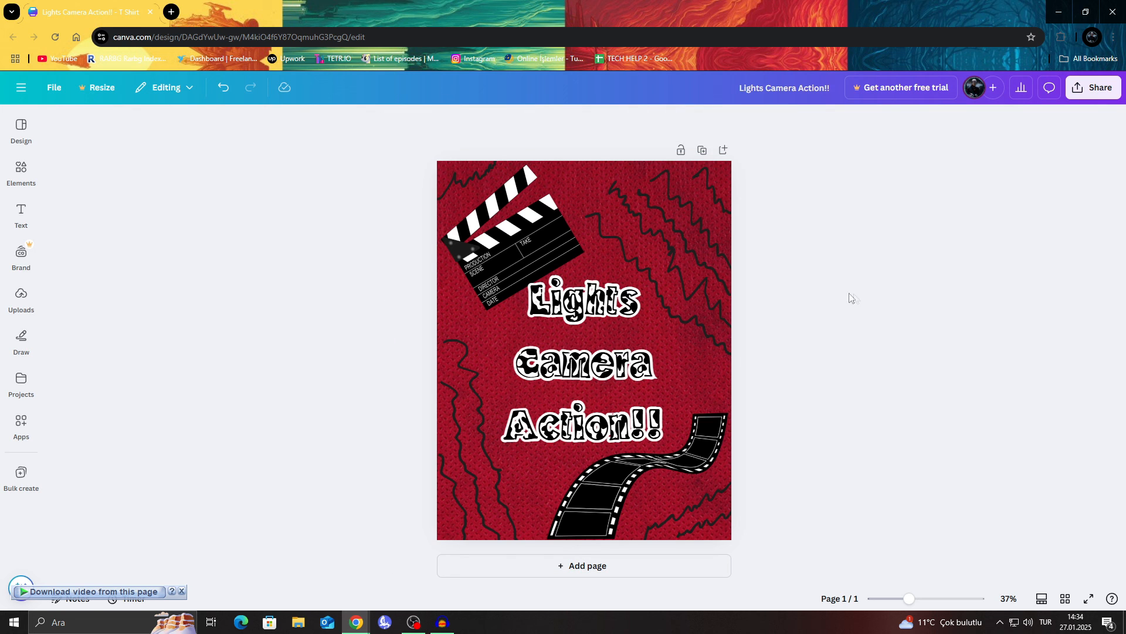
Step: Download the finished design as a PNG file, keeping the suggested file type and default size
click(1077, 89)
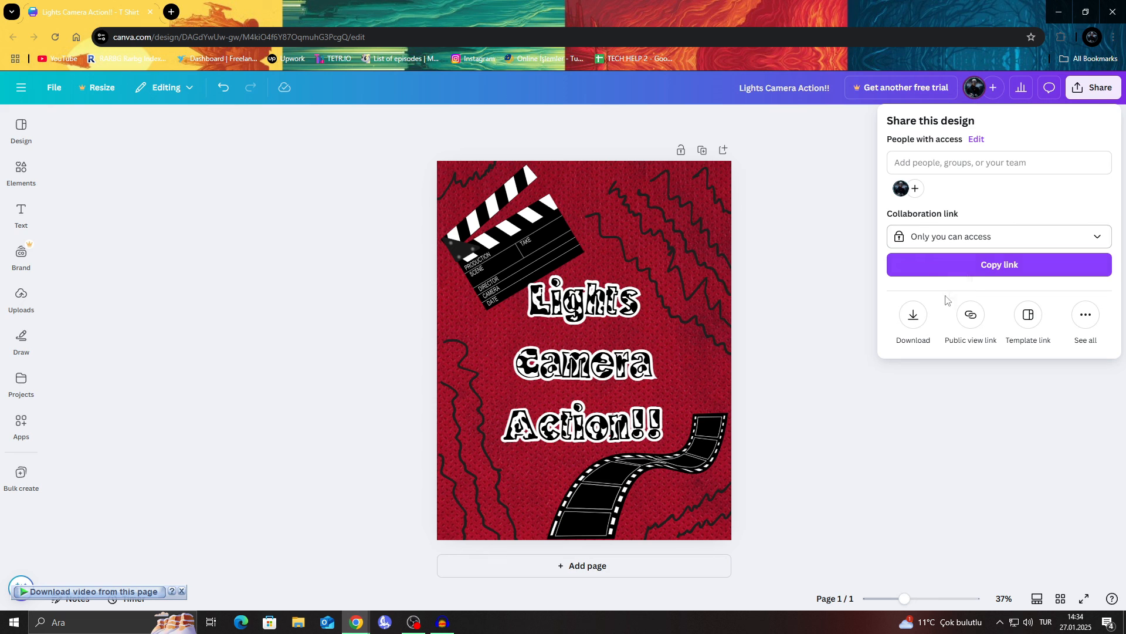
click(914, 315)
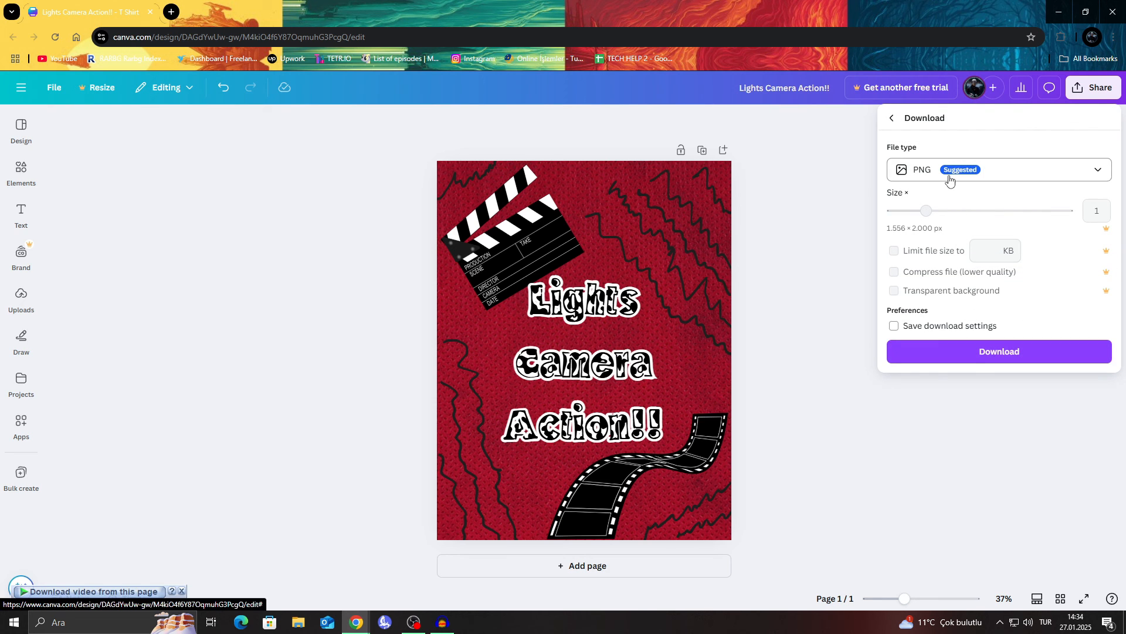
click(1034, 166)
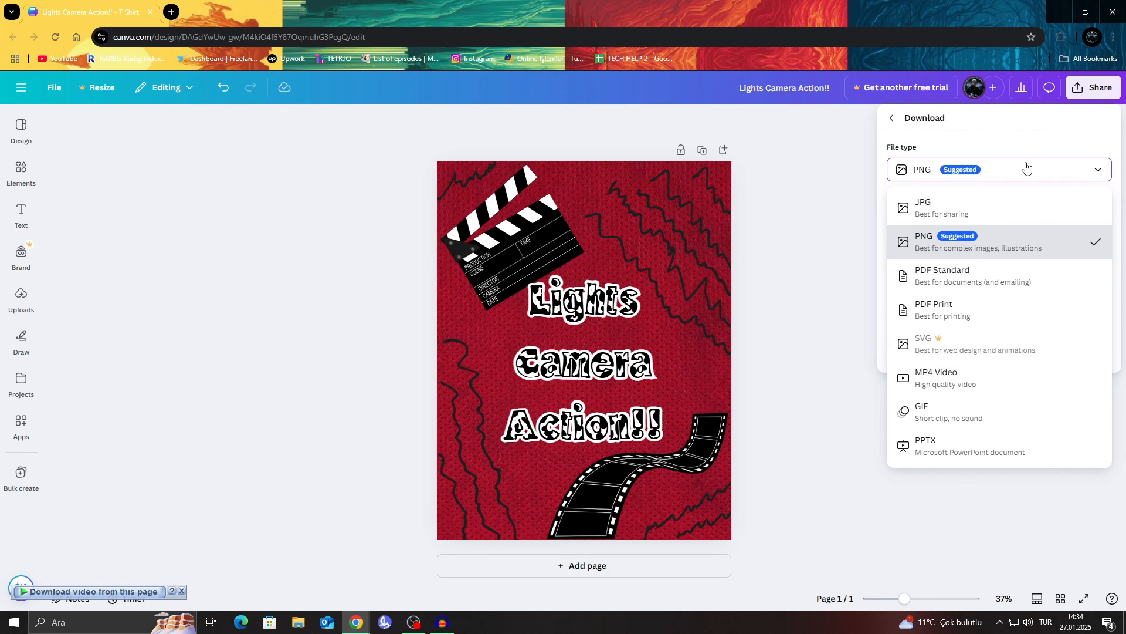
click(1026, 168)
click(1024, 350)
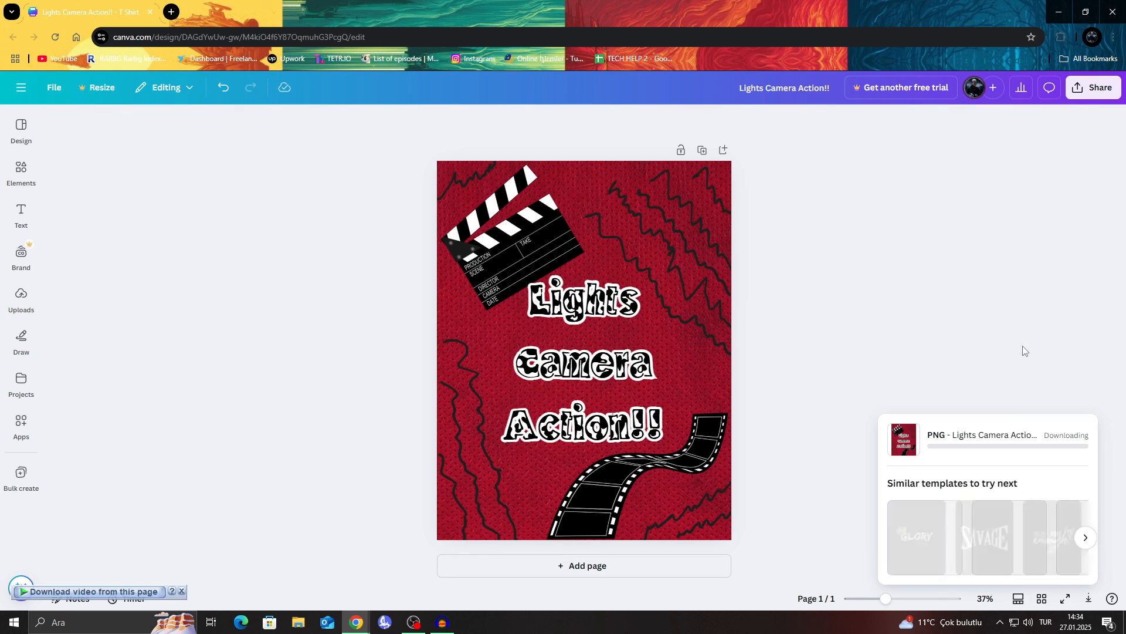